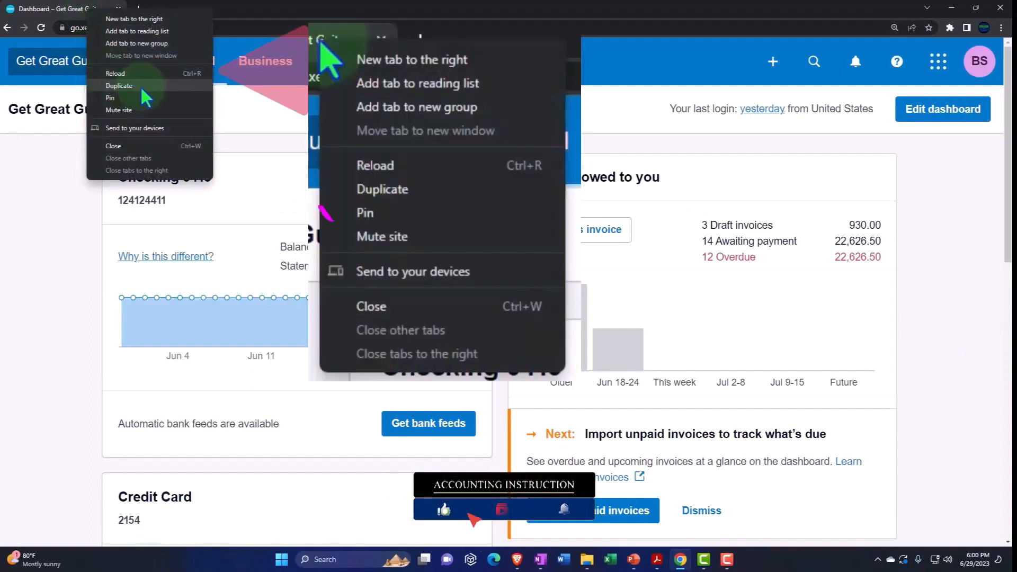
Duplicate the Get Great Guitars dashboard browser tab twice so that three copies are open.
{"action": "left_click", "coordinate": [142, 86]}
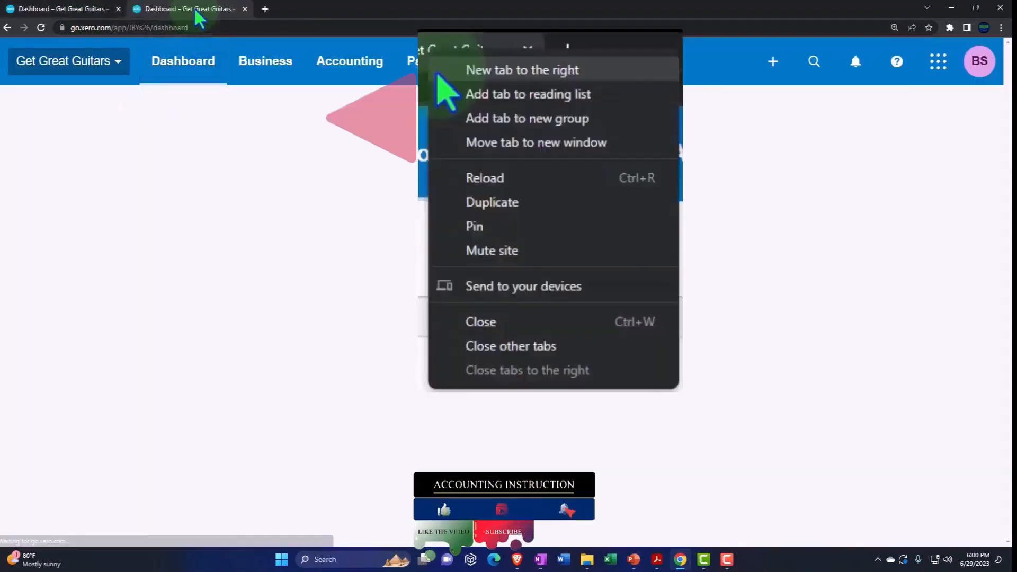
{"action": "right_click", "coordinate": [194, 9]}
{"action": "left_click", "coordinate": [236, 86]}
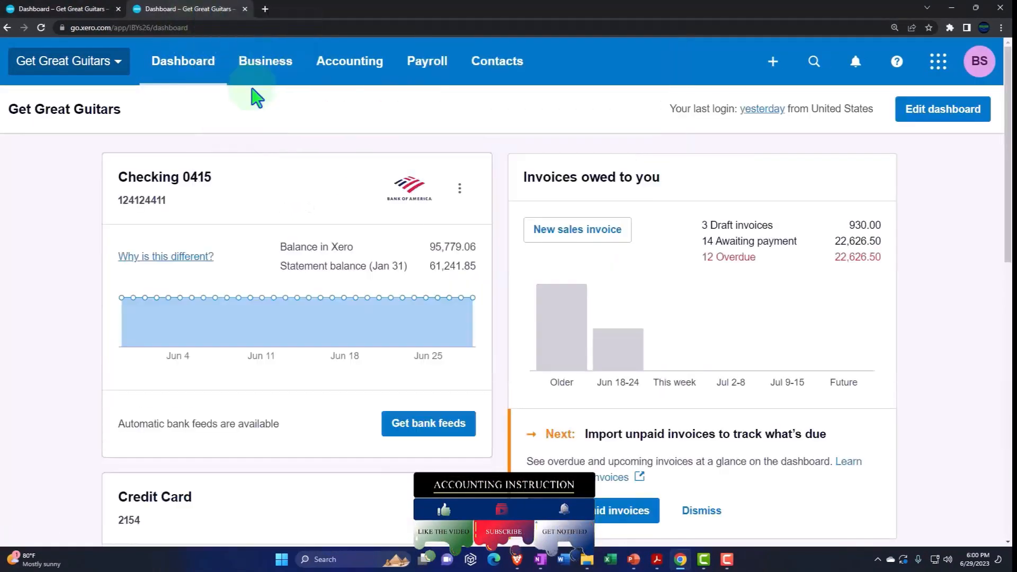
Open the Balance Sheet Standard Custom report in the second browser tab.
{"action": "left_click", "coordinate": [217, 9]}
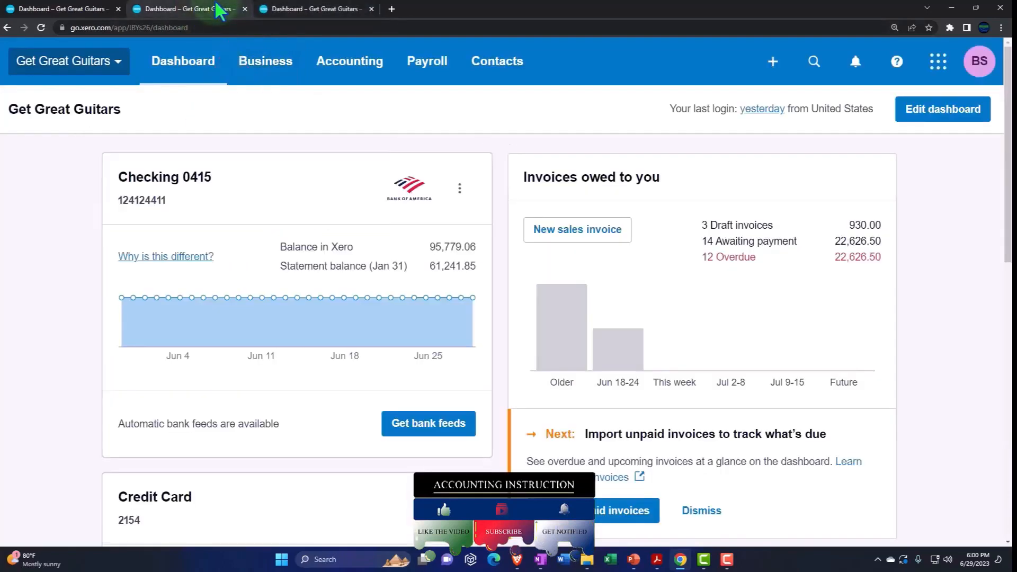
{"action": "left_click", "coordinate": [335, 74]}
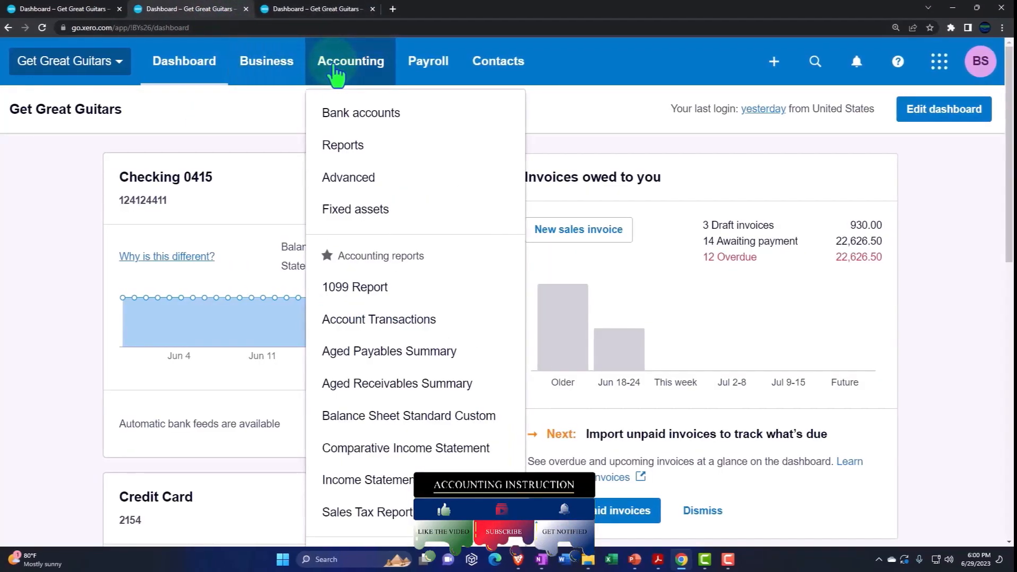
{"action": "left_click", "coordinate": [453, 418]}
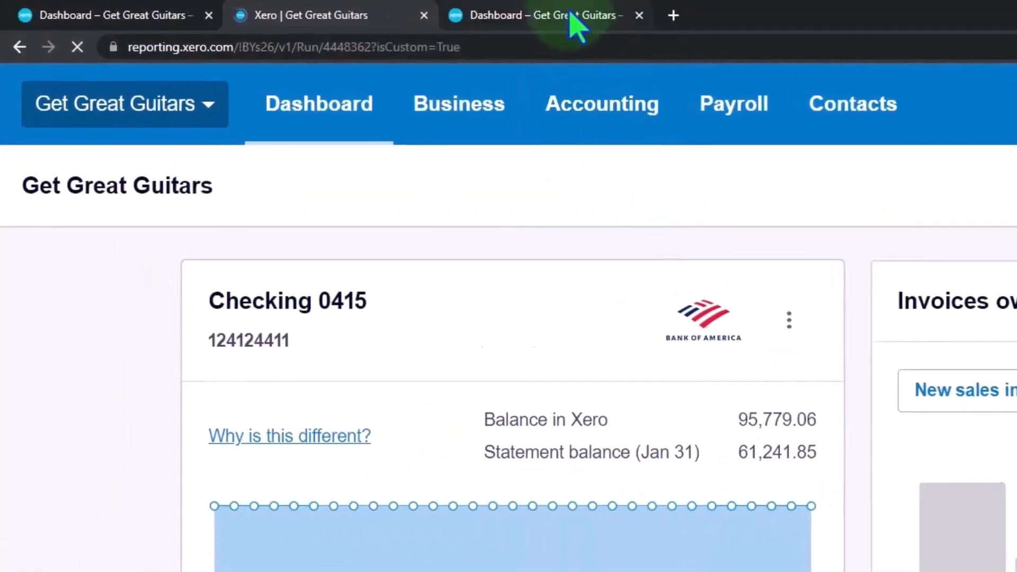
Open the Comparative Income Statement report in the third browser tab.
{"action": "left_click", "coordinate": [537, 15]}
{"action": "left_click", "coordinate": [624, 107]}
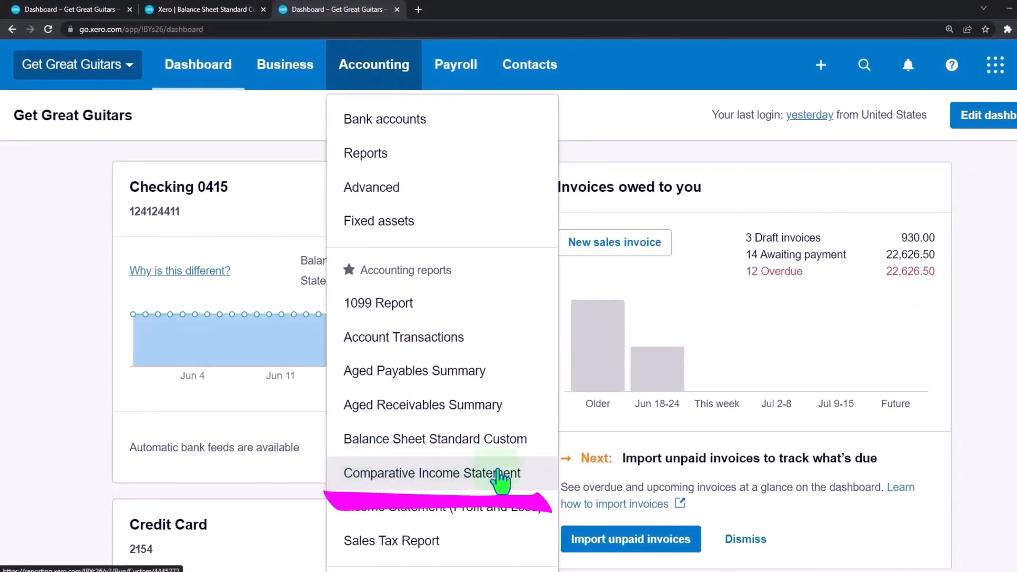
{"action": "left_click", "coordinate": [501, 475]}
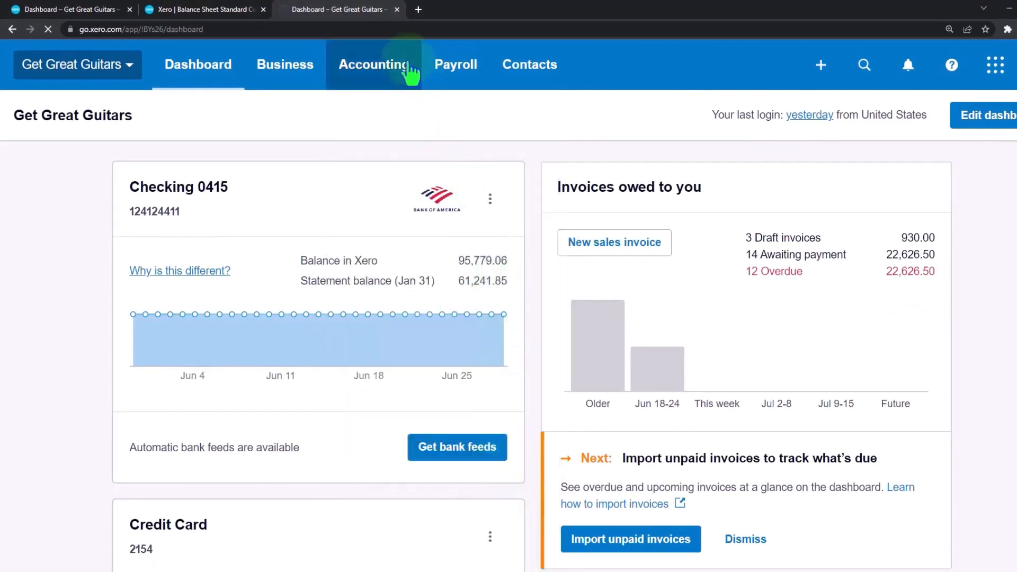
Duplicate the Comparative Income Statement tab, search the reports for "bank re" and open the Bank Reconciliation report in the copy.
{"action": "right_click", "coordinate": [370, 11]}
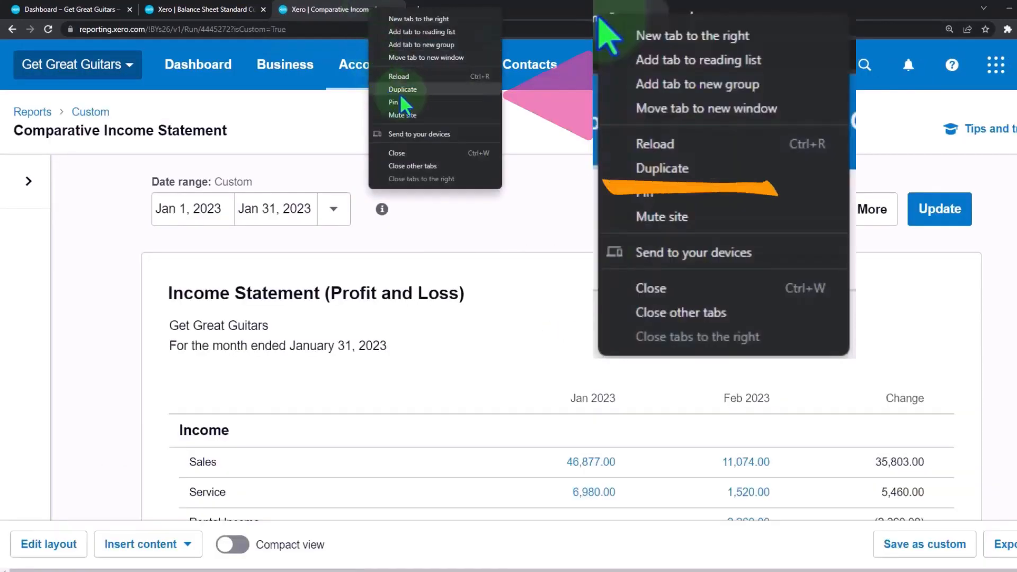
{"action": "left_click", "coordinate": [414, 91]}
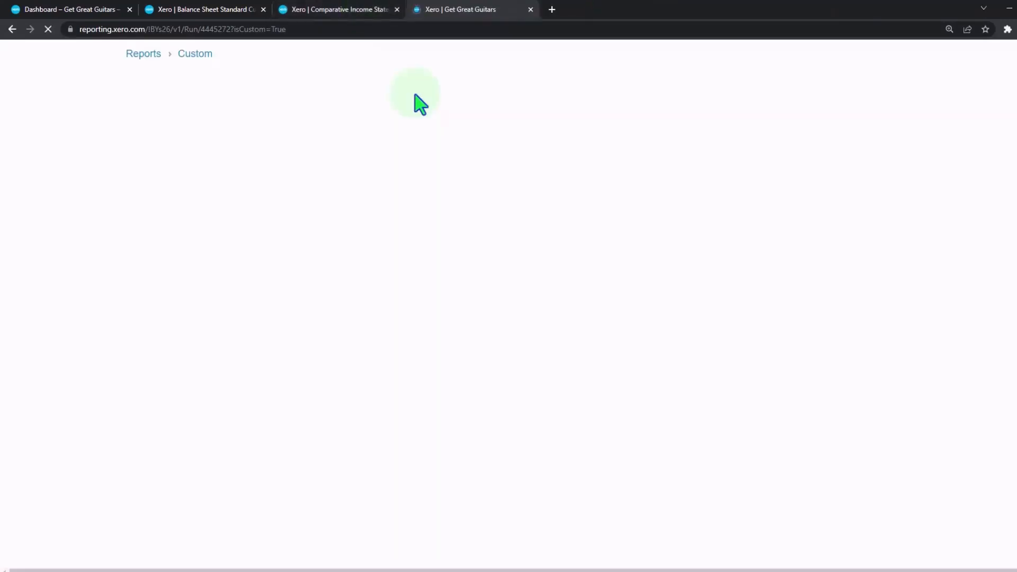
{"action": "left_click", "coordinate": [392, 82]}
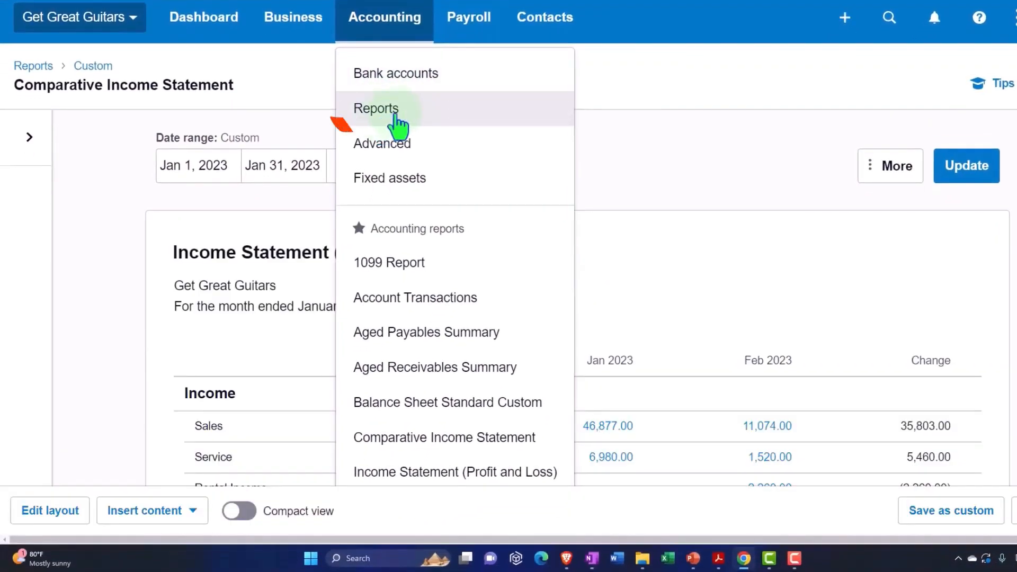
{"action": "left_click", "coordinate": [395, 111]}
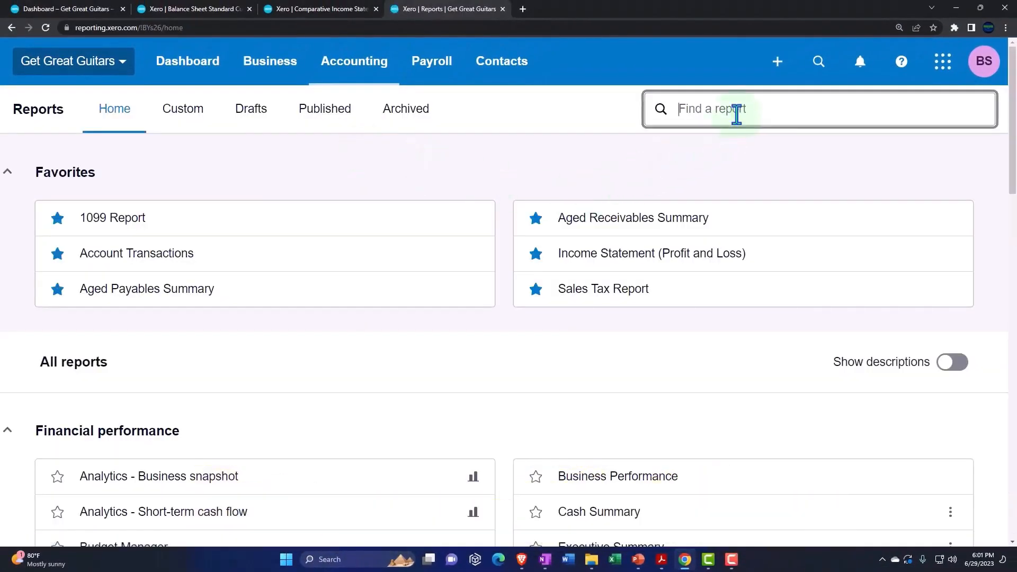
{"action": "type", "text": "bank re"}
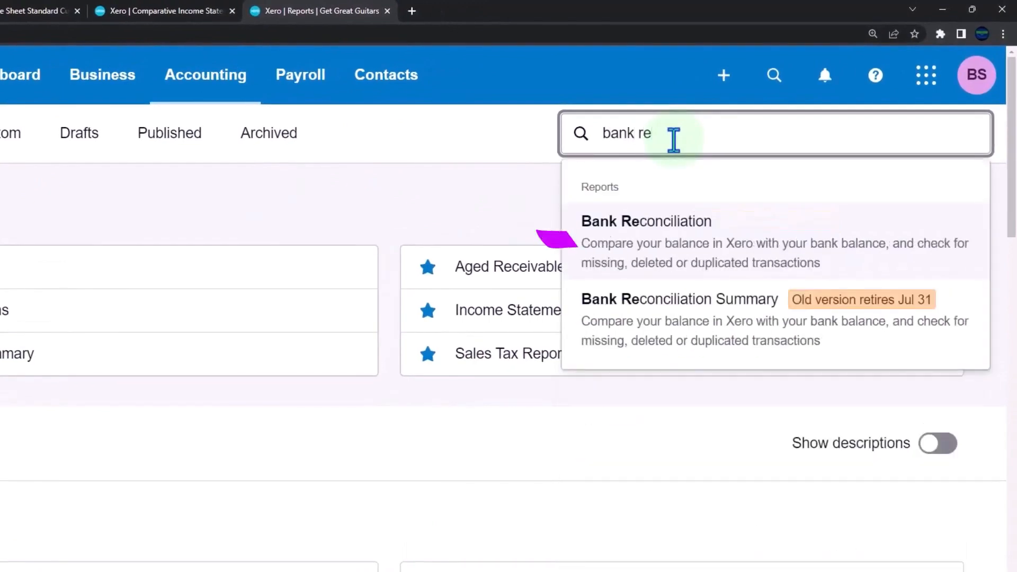
{"action": "left_click", "coordinate": [696, 251]}
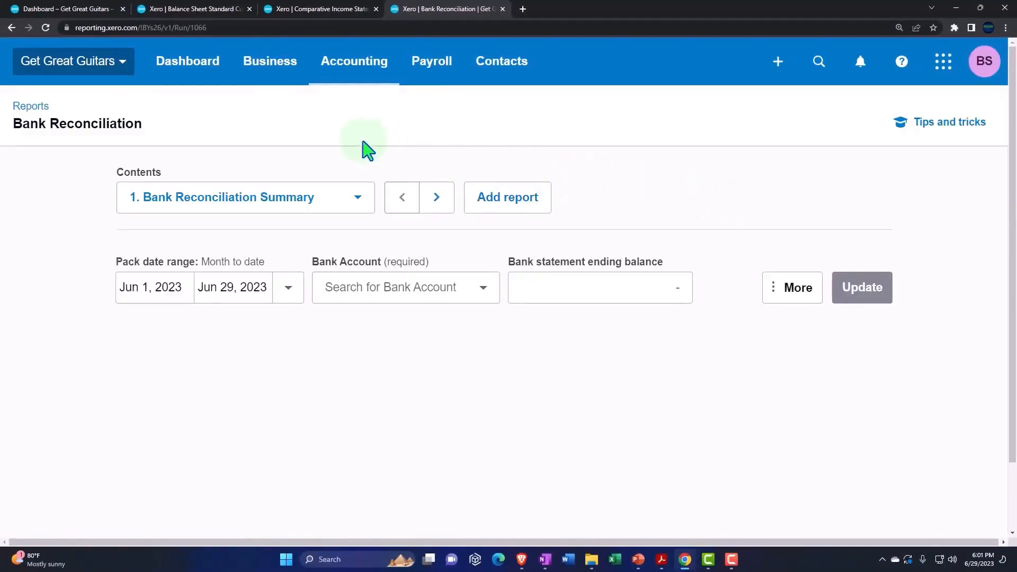
In the dashboard tab, open the bank accounts overview and show the account transactions of the checking account.
{"action": "left_click", "coordinate": [70, 7]}
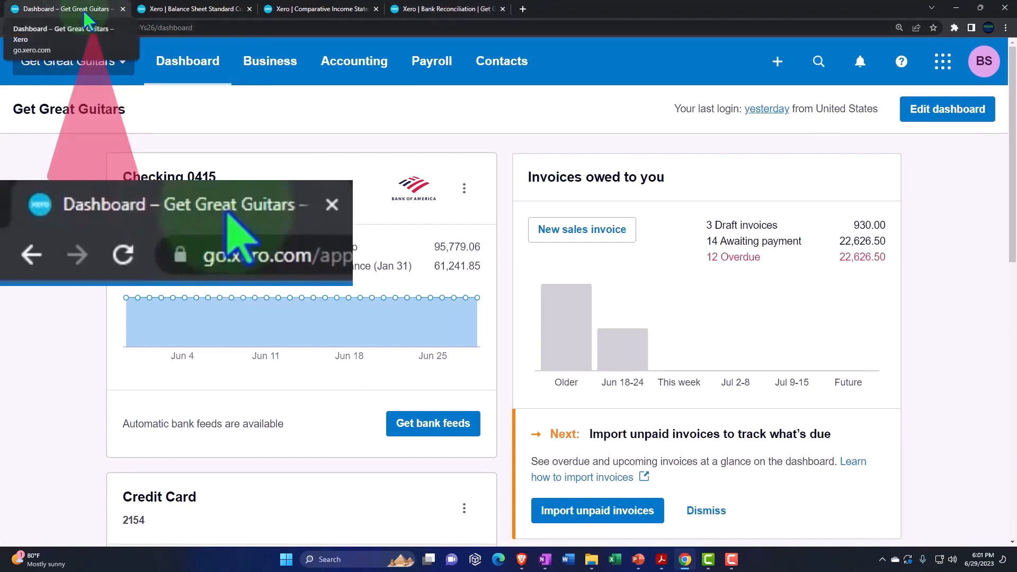
{"action": "left_click", "coordinate": [336, 68]}
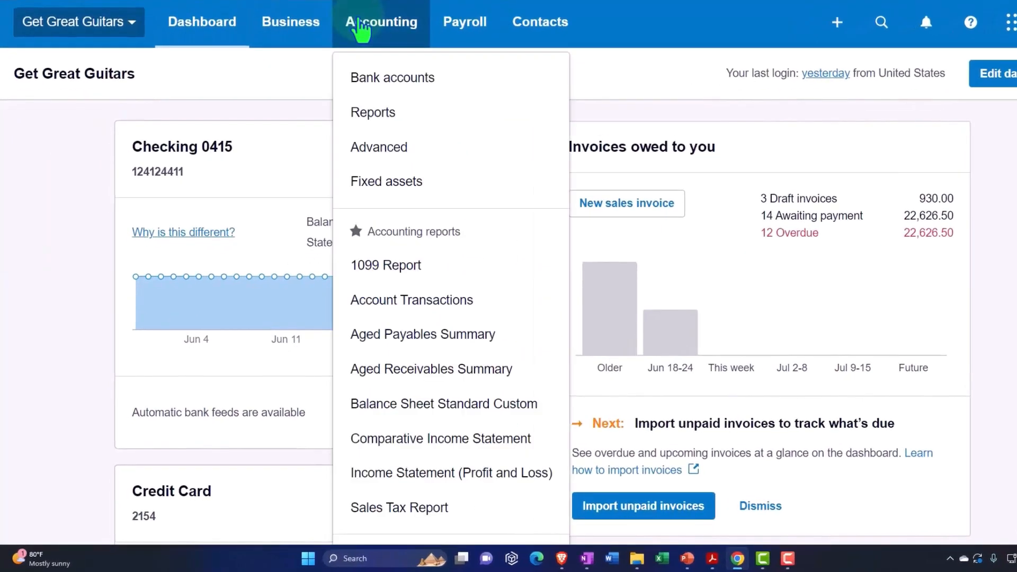
{"action": "left_click", "coordinate": [354, 79]}
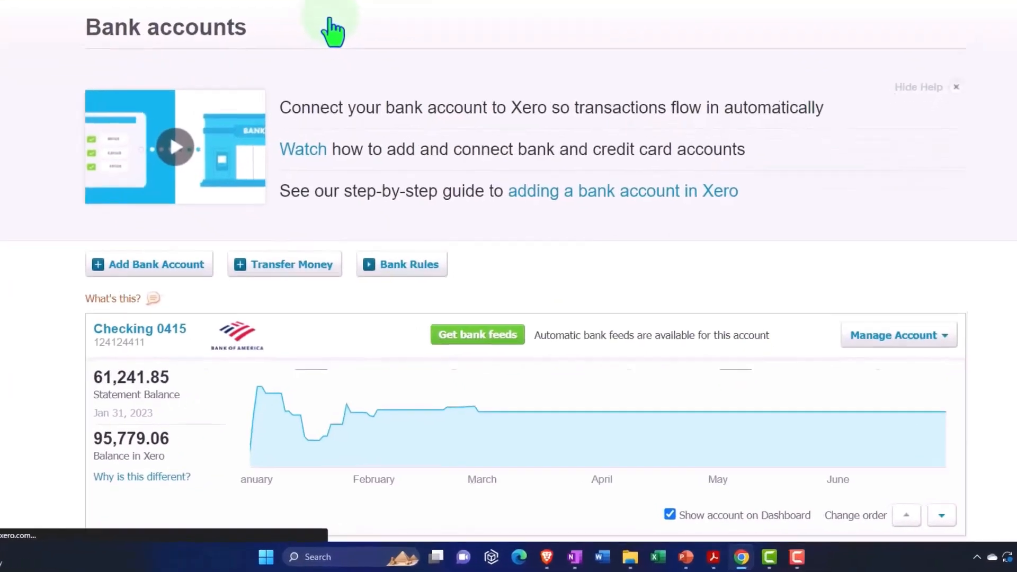
{"action": "scroll", "coordinate": [329, 29], "scroll_direction": "down", "scroll_amount": 3}
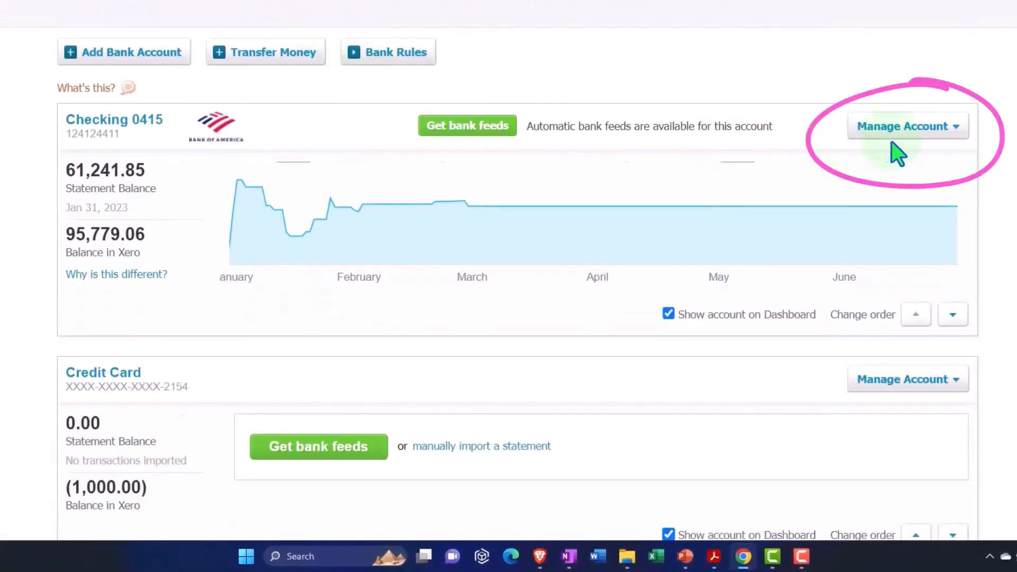
{"action": "left_click", "coordinate": [941, 148]}
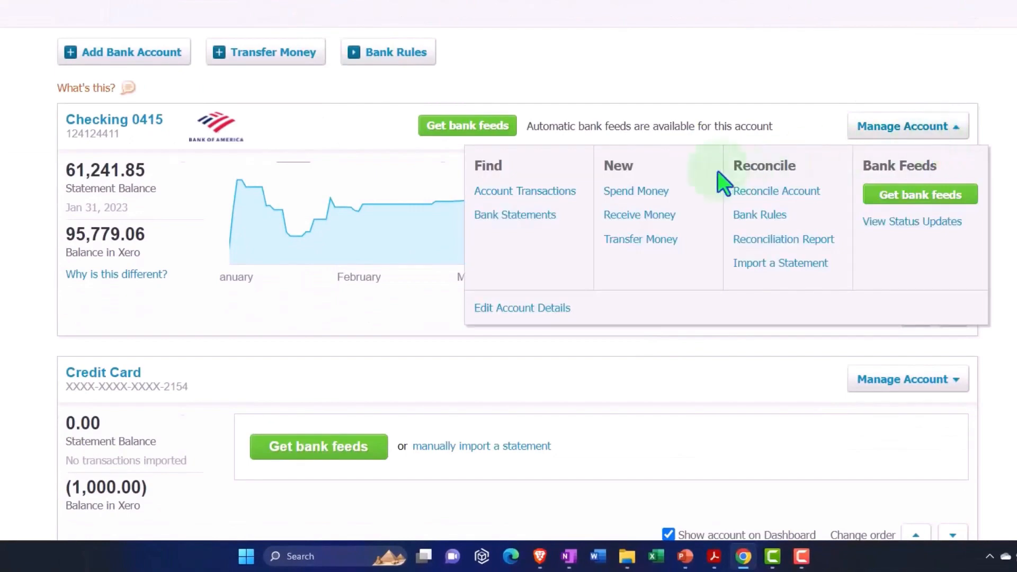
{"action": "left_click", "coordinate": [548, 192]}
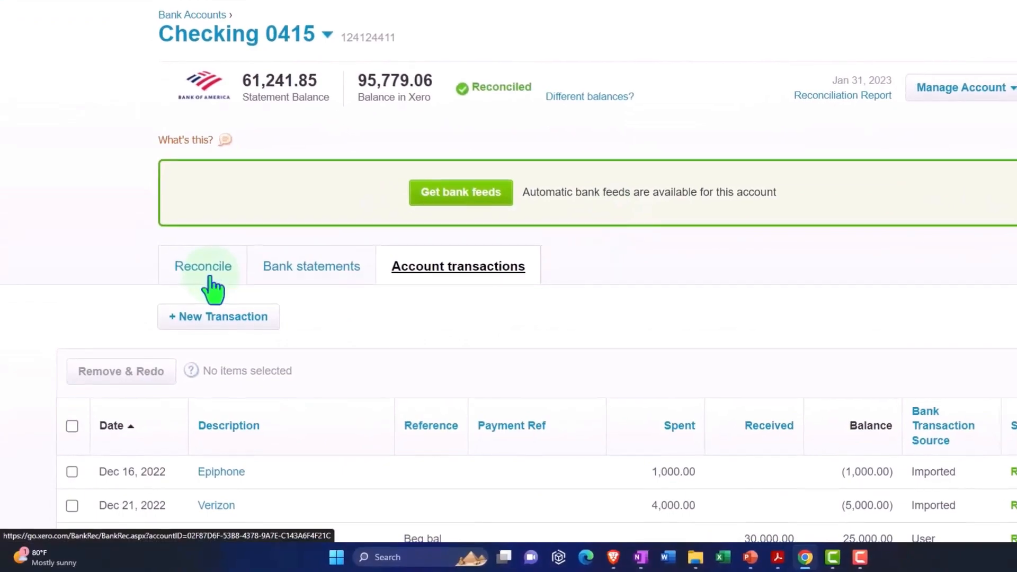
Review the checking account's reconcile page, imported bank statement lines and account transactions.
{"action": "left_click", "coordinate": [209, 278]}
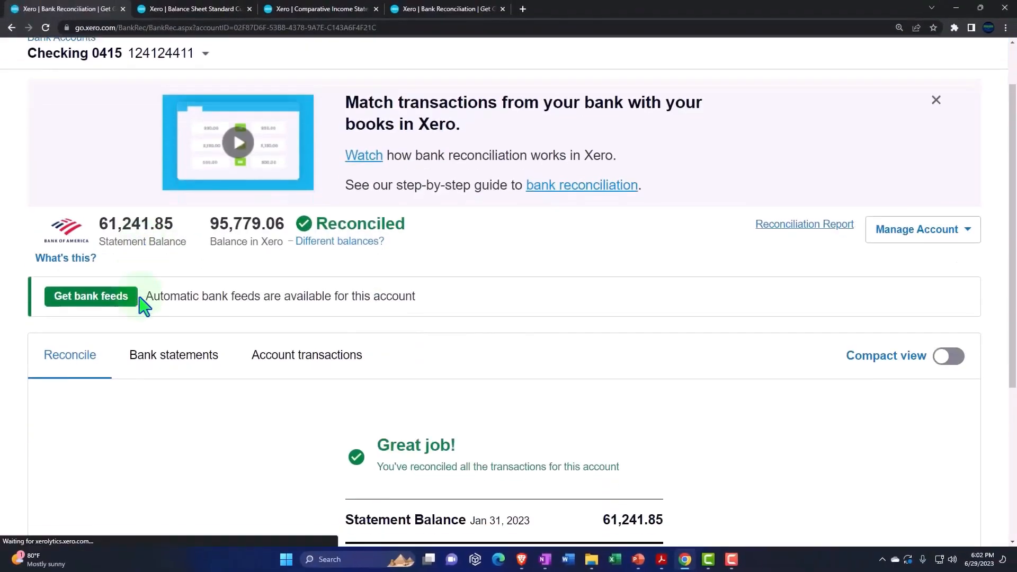
{"action": "scroll", "coordinate": [142, 303], "scroll_direction": "down", "scroll_amount": 2}
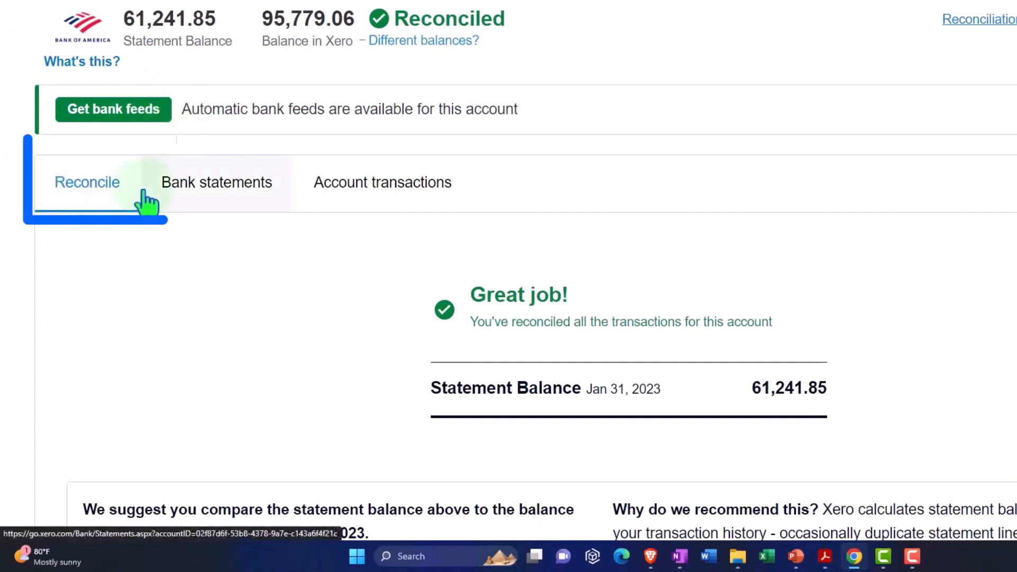
{"action": "left_click", "coordinate": [196, 185]}
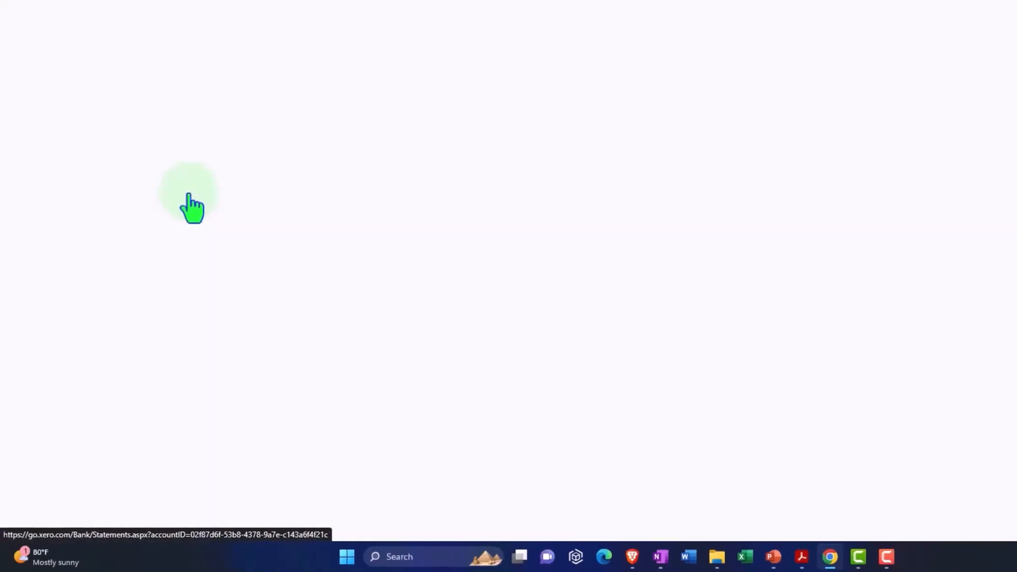
{"action": "scroll", "coordinate": [215, 350], "scroll_direction": "down", "scroll_amount": 3}
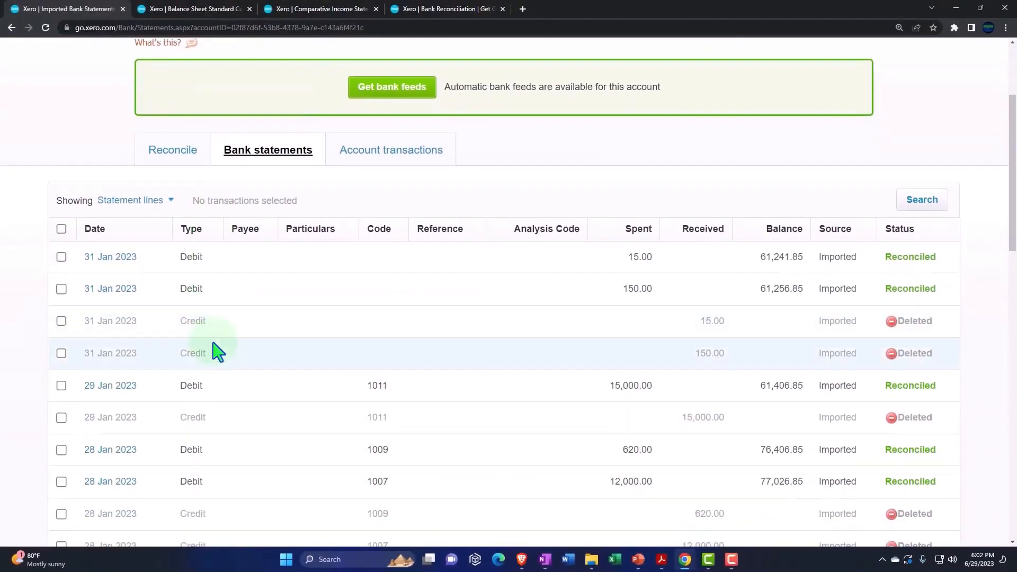
{"action": "left_click", "coordinate": [375, 152]}
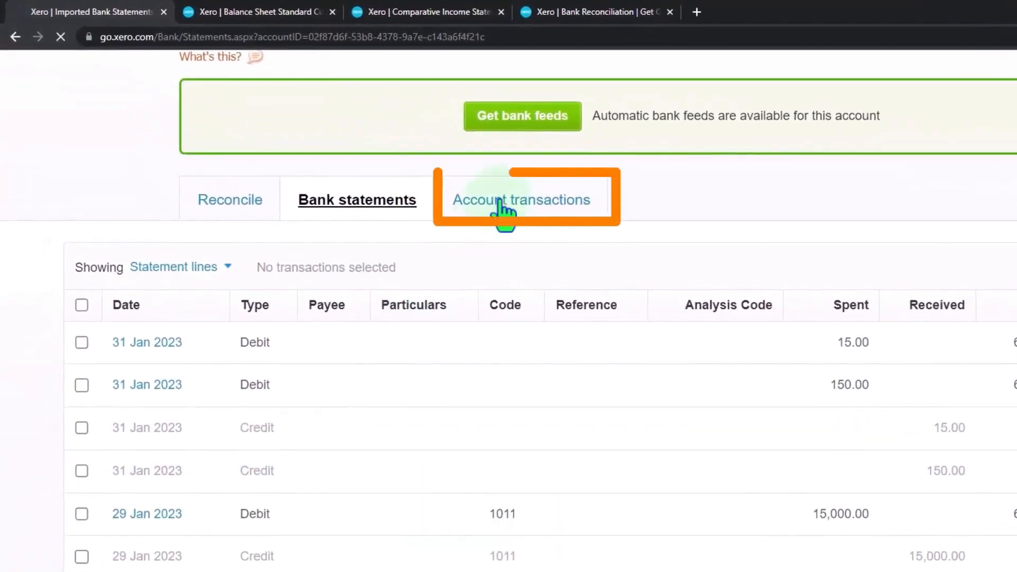
{"action": "scroll", "coordinate": [374, 229], "scroll_direction": "down", "scroll_amount": 3}
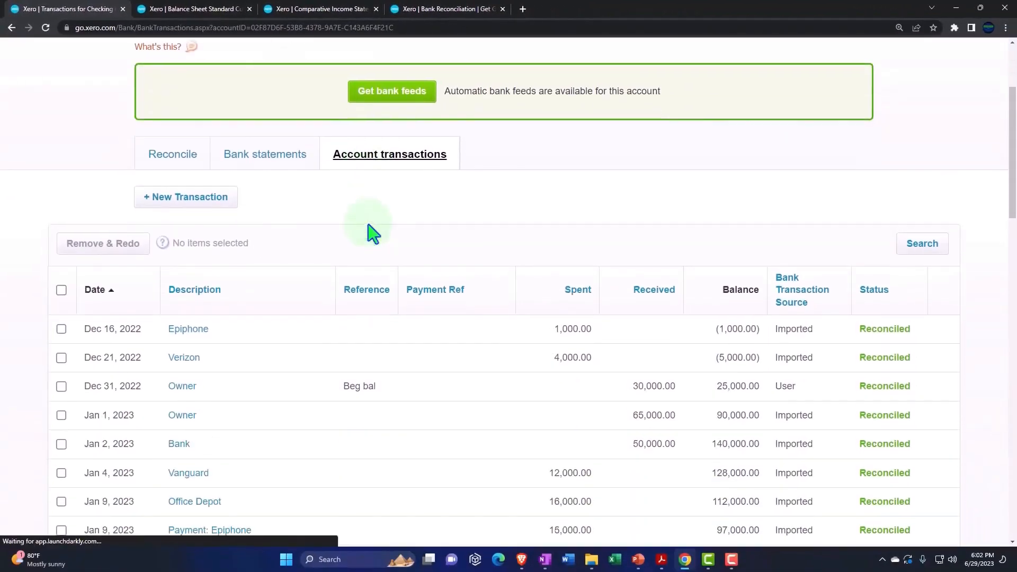
{"action": "scroll", "coordinate": [368, 225], "scroll_direction": "down", "scroll_amount": 3}
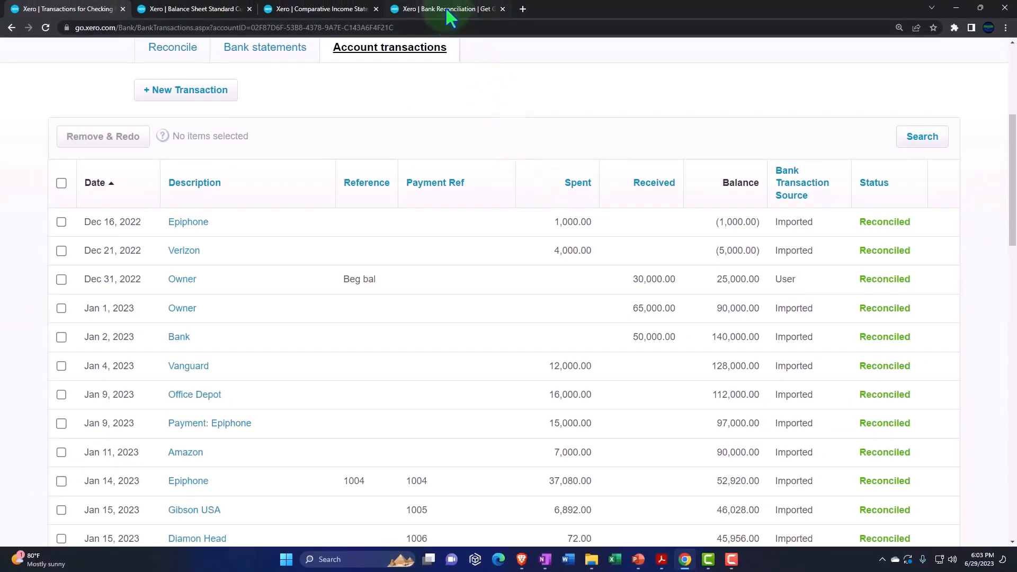
Examine the checking account balance under Cash and Cash Equivalents in the Balance Sheet Standard Custom report.
{"action": "left_click", "coordinate": [449, 15]}
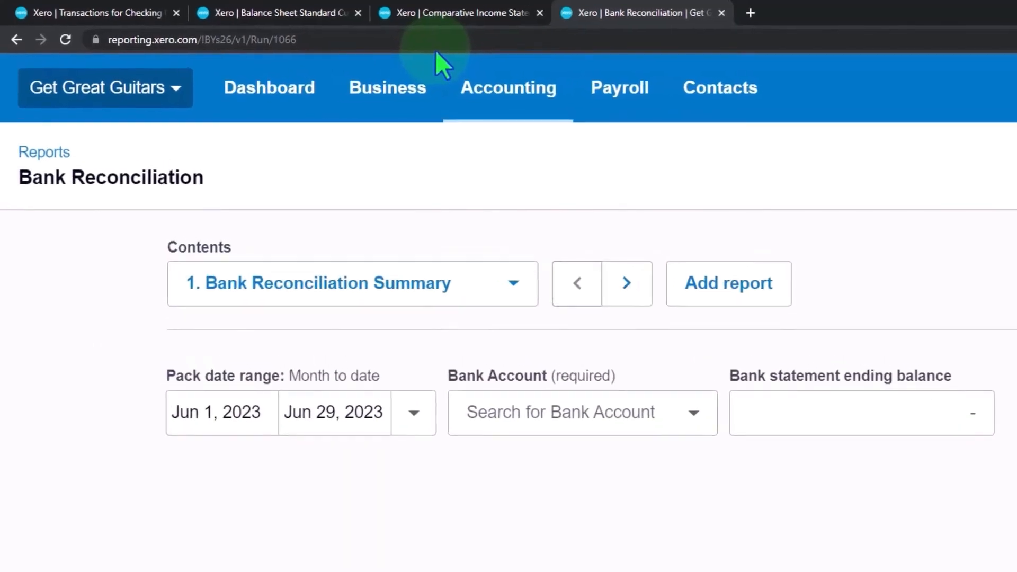
{"action": "left_click", "coordinate": [300, 15]}
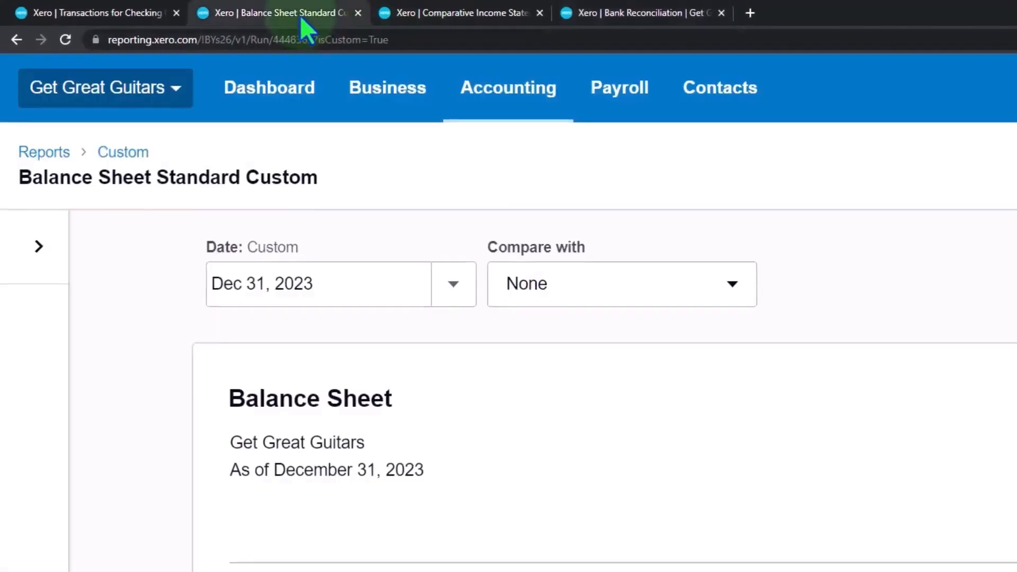
{"action": "scroll", "coordinate": [426, 318], "scroll_direction": "down", "scroll_amount": 5}
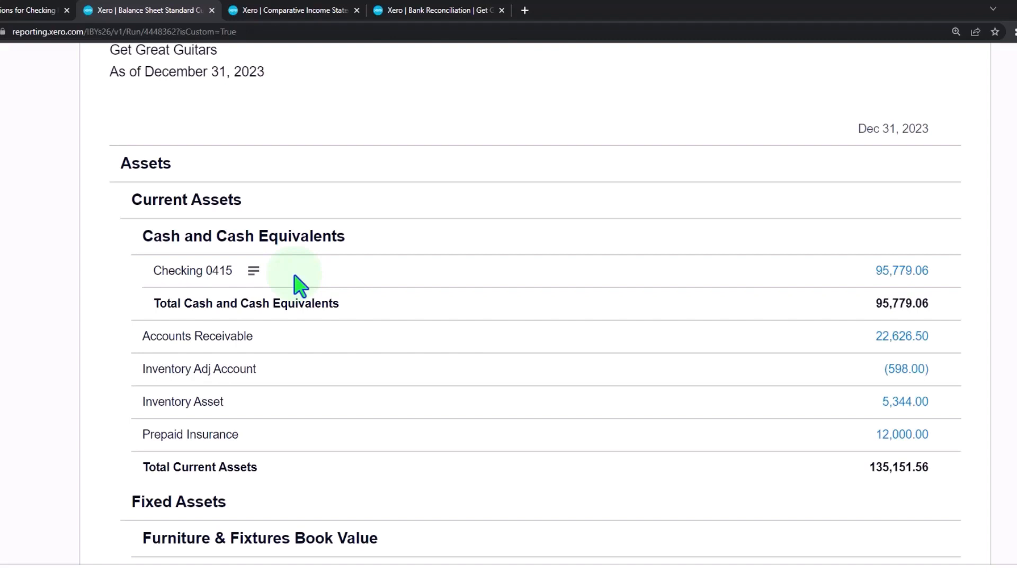
Return to the Bank Reconciliation report and set the start of its pack date range to Jan 1, 2023.
{"action": "left_click", "coordinate": [438, 19]}
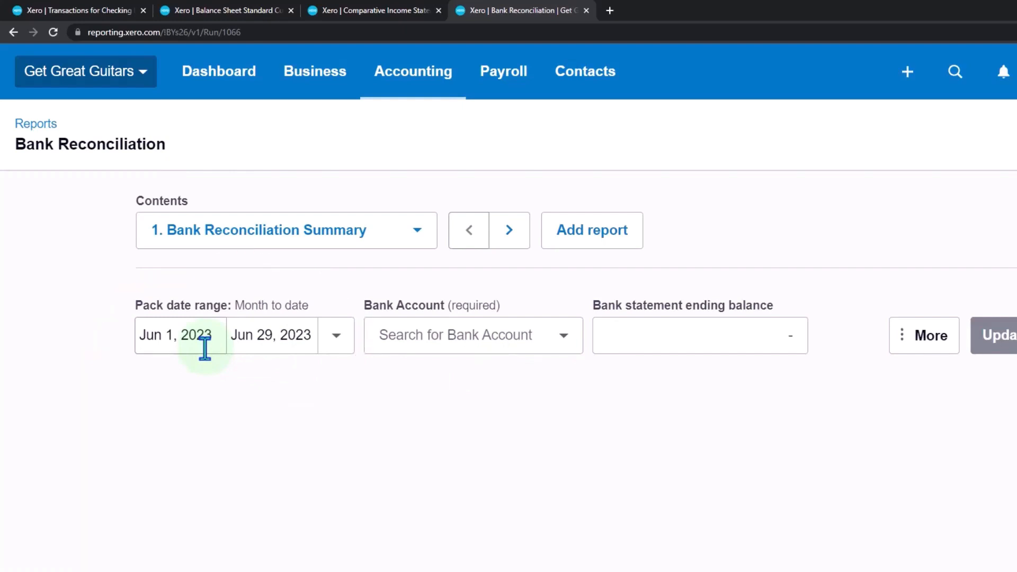
{"action": "left_click", "coordinate": [205, 347]}
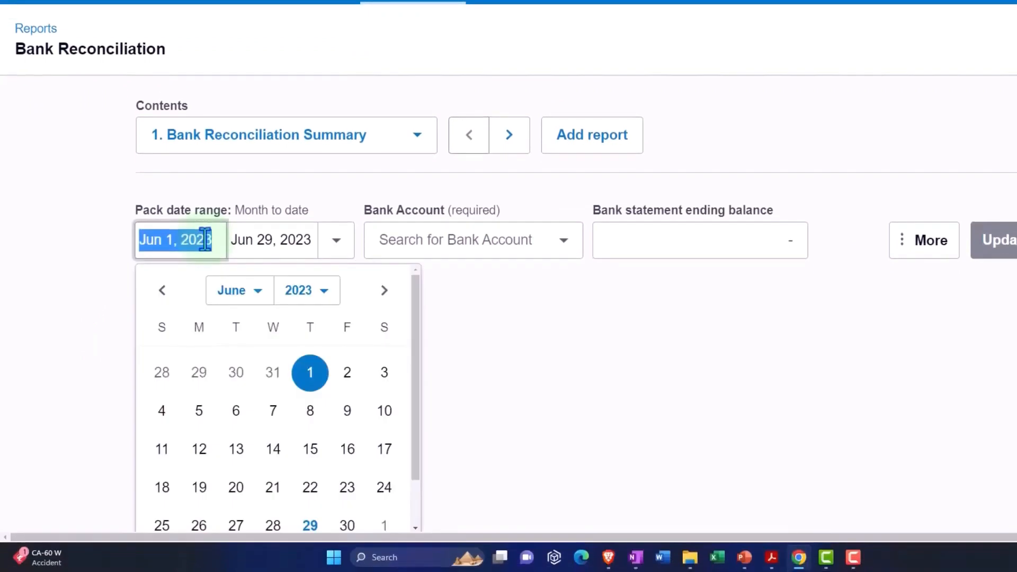
{"action": "left_click", "coordinate": [257, 291]}
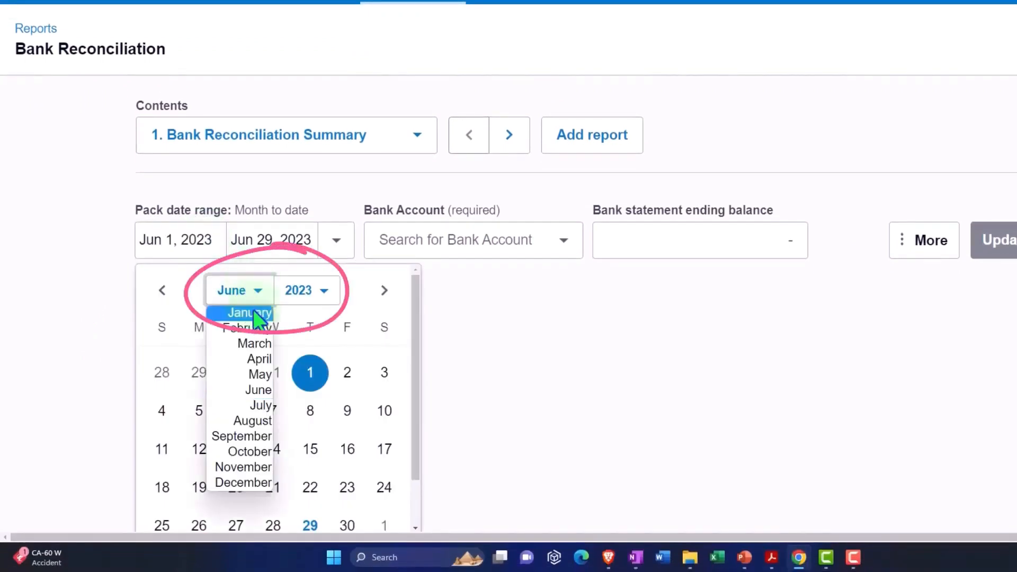
{"action": "left_click", "coordinate": [253, 311]}
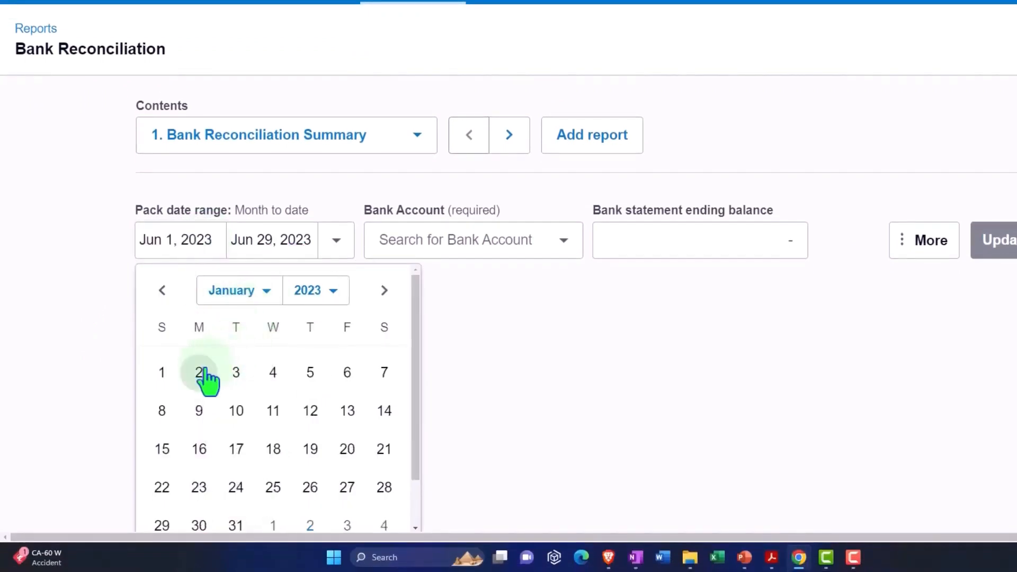
{"action": "left_click", "coordinate": [166, 375]}
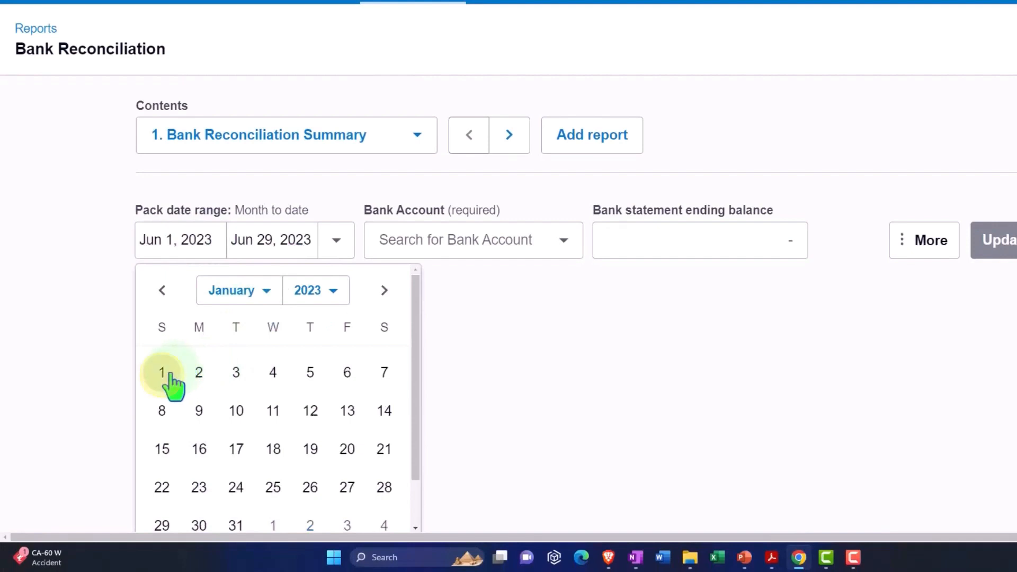
Switch the pack date range to a custom range and set its end date to Jan 31, 2023.
{"action": "left_click", "coordinate": [337, 241]}
{"action": "scroll", "coordinate": [404, 377], "scroll_direction": "down", "scroll_amount": 5}
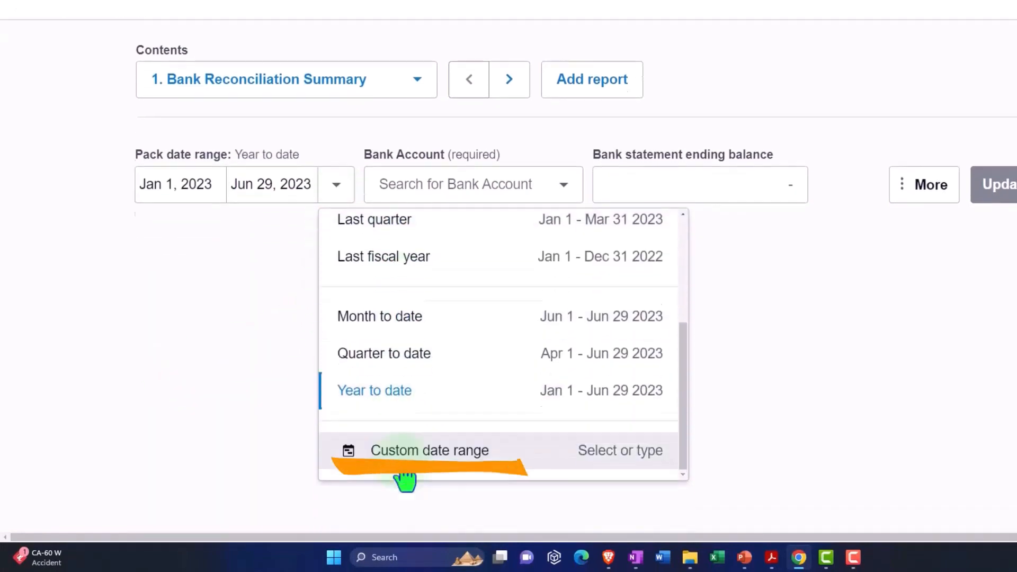
{"action": "left_click", "coordinate": [409, 447]}
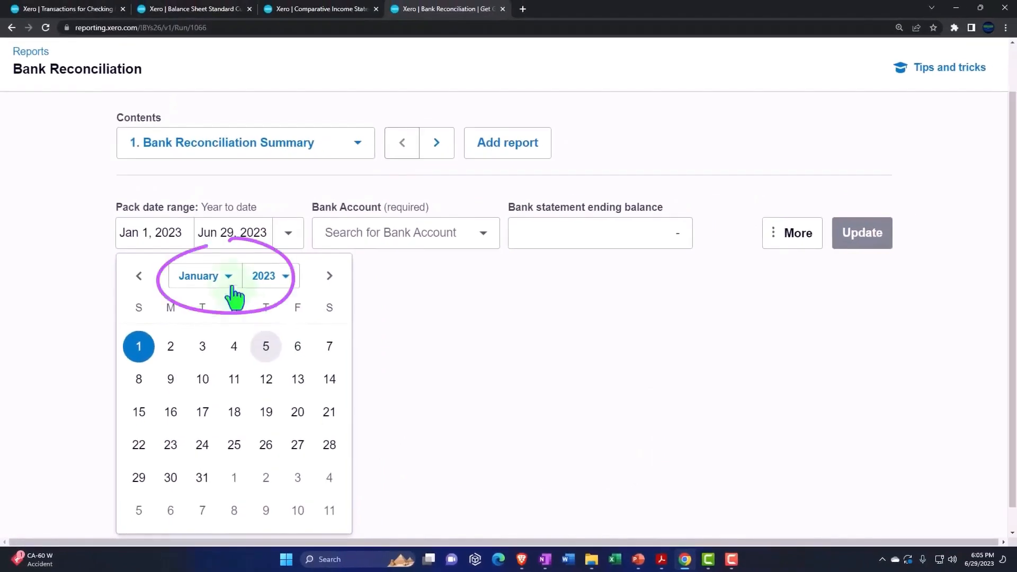
{"action": "left_click", "coordinate": [164, 319]}
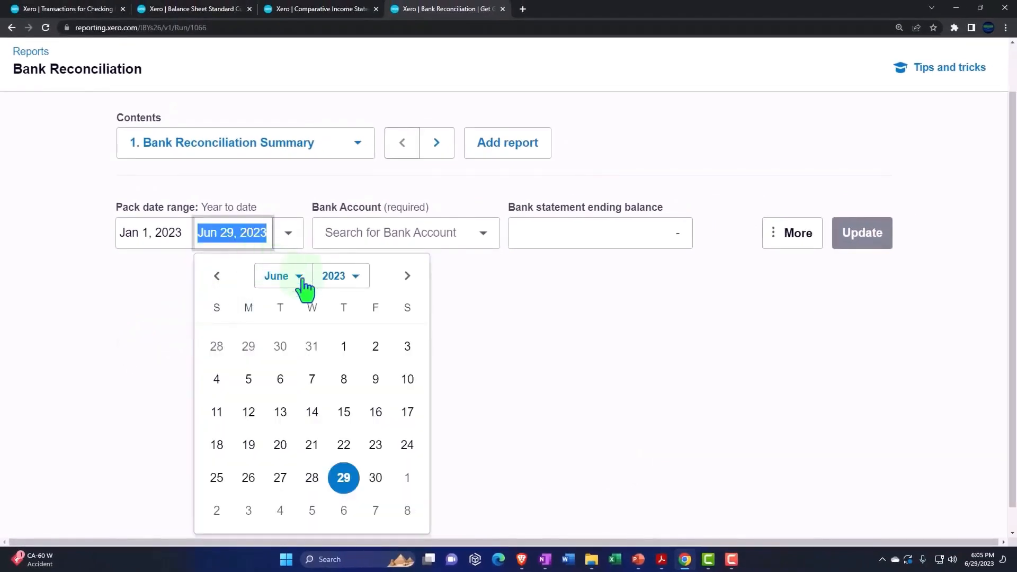
{"action": "left_click", "coordinate": [300, 281]}
{"action": "key", "text": "Escape"}
{"action": "key", "text": "Home"}
{"action": "left_click", "coordinate": [281, 479]}
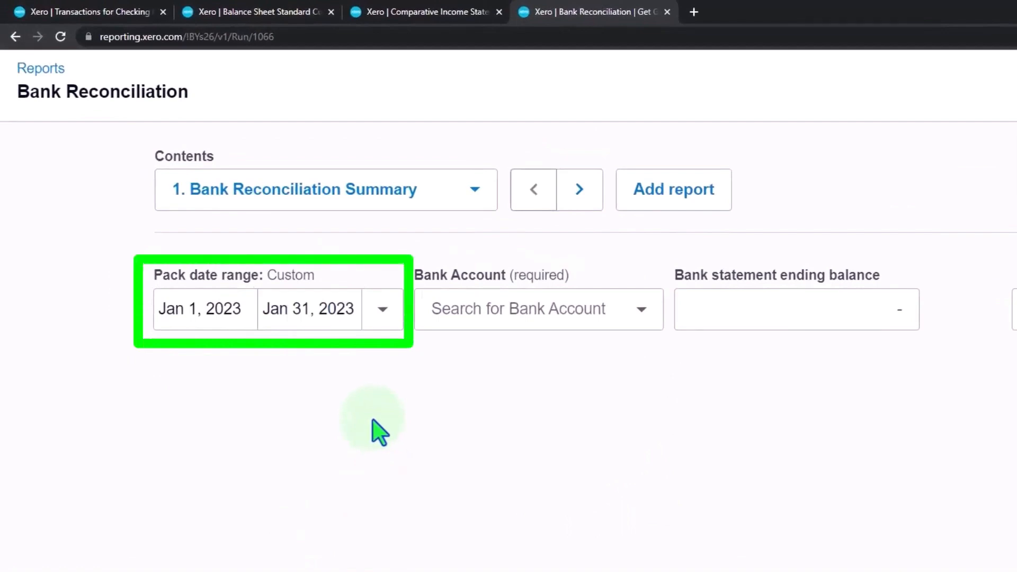
Choose the checking account as the report's bank account and consult Bank Stmt Jan.pdf in Acrobat Reader for the January 31 balance.
{"action": "left_click", "coordinate": [480, 310]}
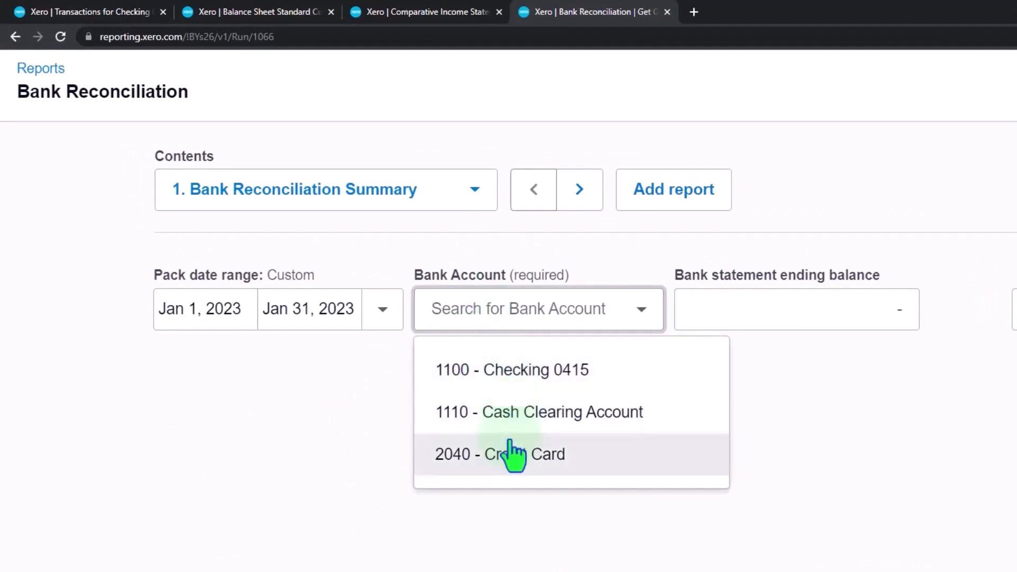
{"action": "left_click", "coordinate": [518, 373]}
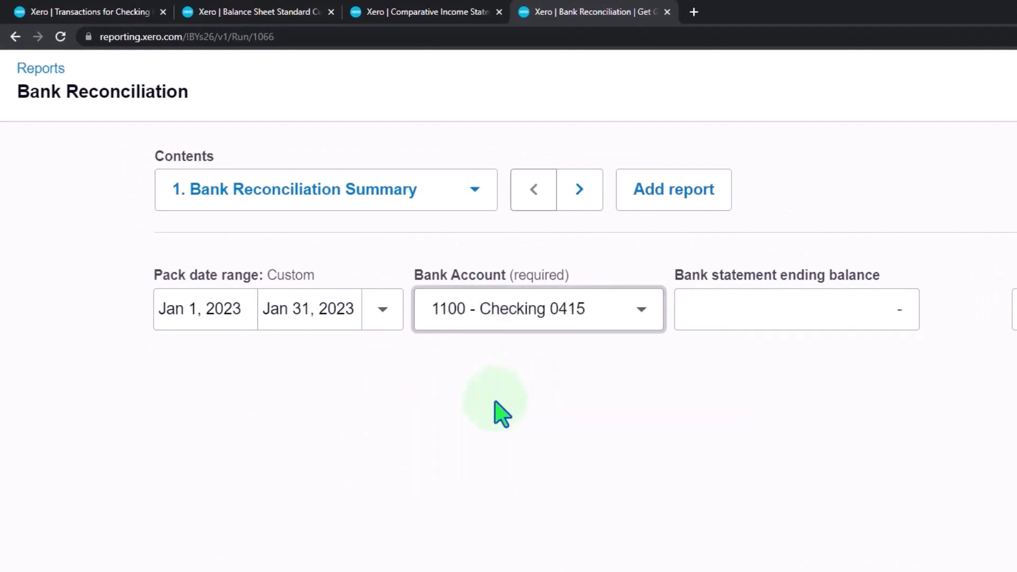
{"action": "left_click", "coordinate": [763, 314]}
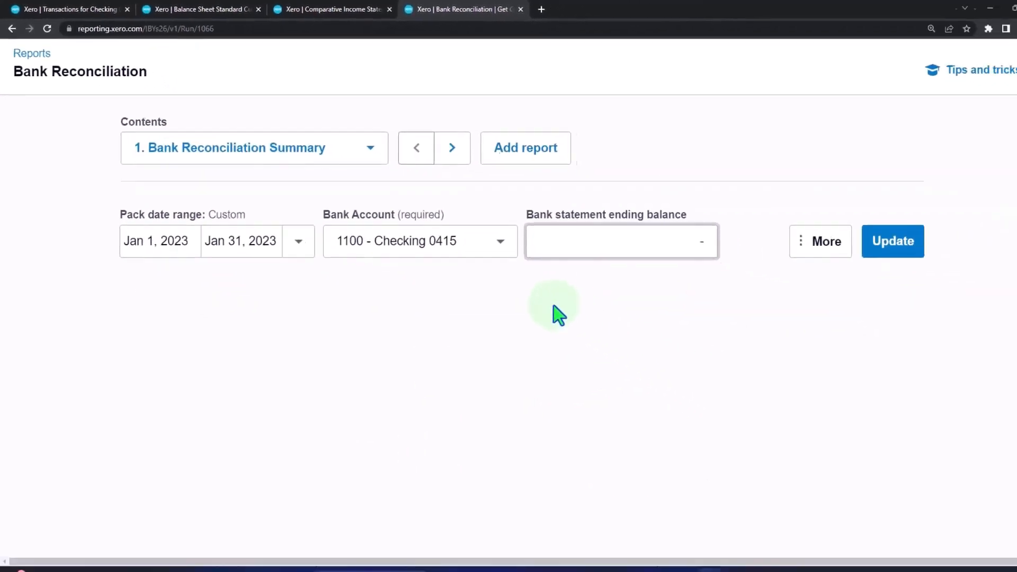
{"action": "left_click_drag", "start_coordinate": [662, 559], "coordinate": [745, 561]}
{"action": "mouse_move", "coordinate": [735, 564]}
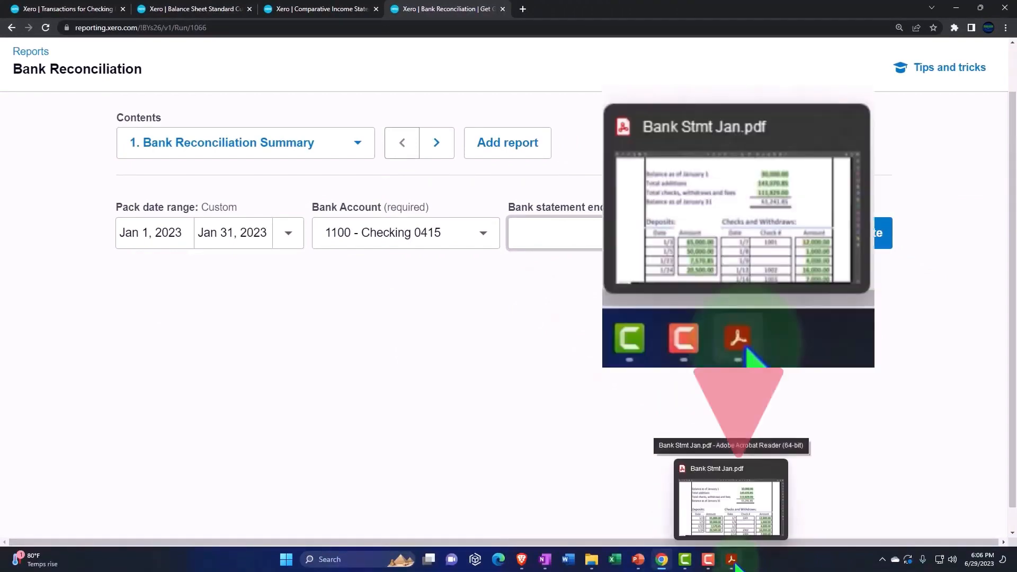
{"action": "left_click", "coordinate": [735, 565]}
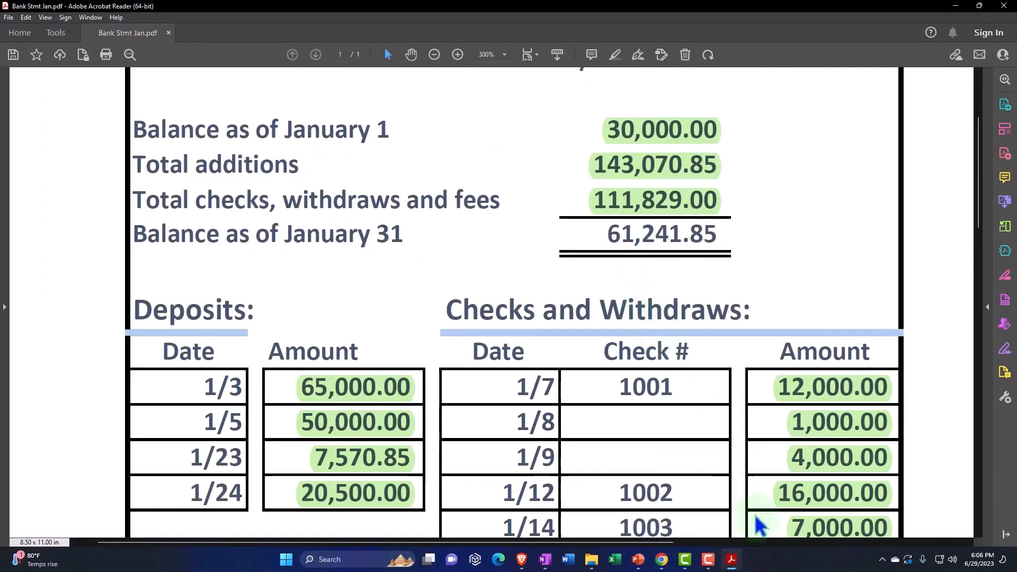
Back in the Bank Reconciliation report, enter 61241.85 as the bank statement ending balance and update the report.
{"action": "left_click", "coordinate": [733, 565]}
{"action": "left_click", "coordinate": [594, 237]}
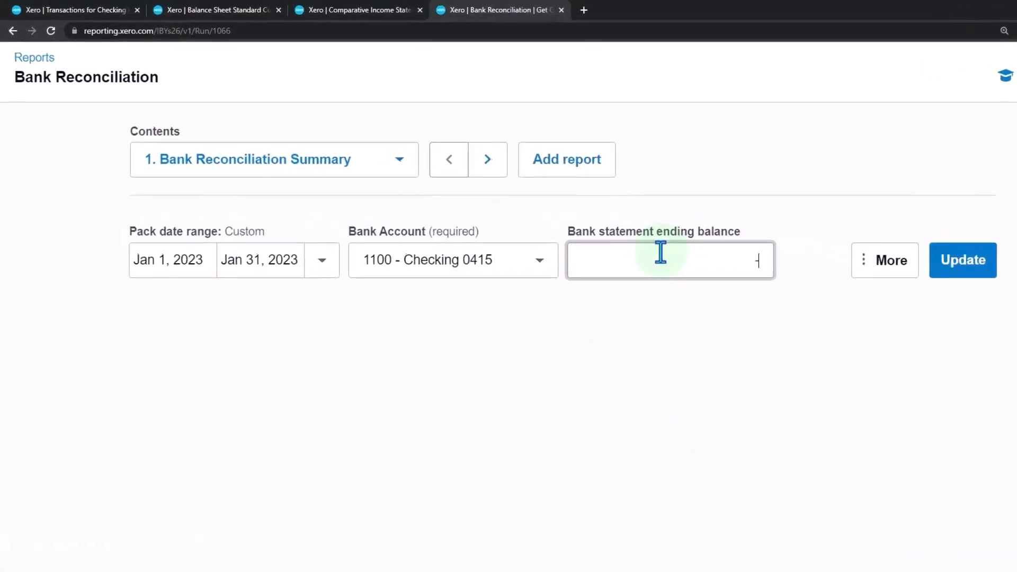
{"action": "type", "text": "61241.85"}
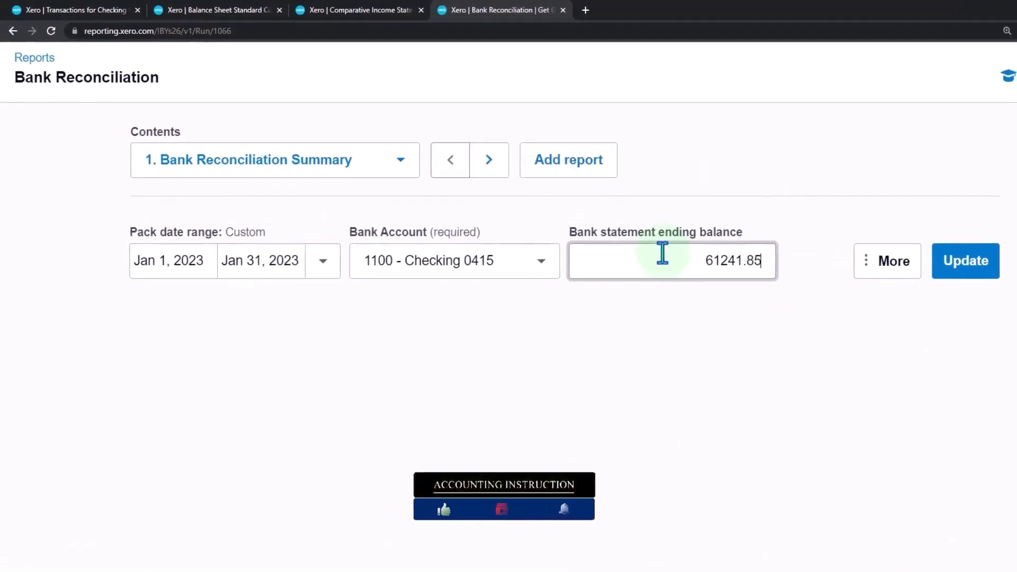
{"action": "left_click", "coordinate": [949, 263]}
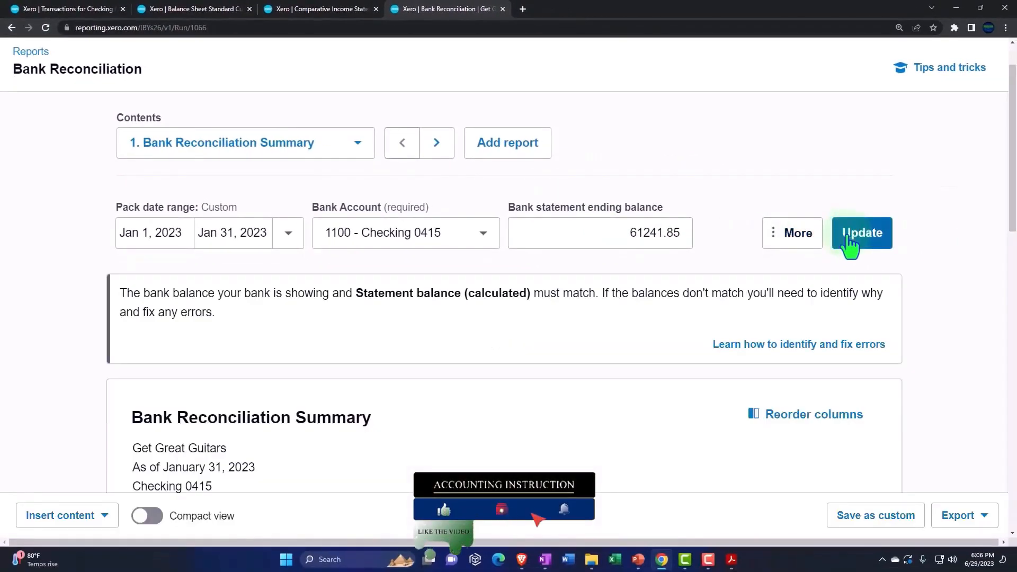
Examine the Totals Summary of the Bank Reconciliation Summary and compare it with the deposits and checks in Bank Stmt Jan.pdf.
{"action": "scroll", "coordinate": [847, 241], "scroll_direction": "down", "scroll_amount": 2}
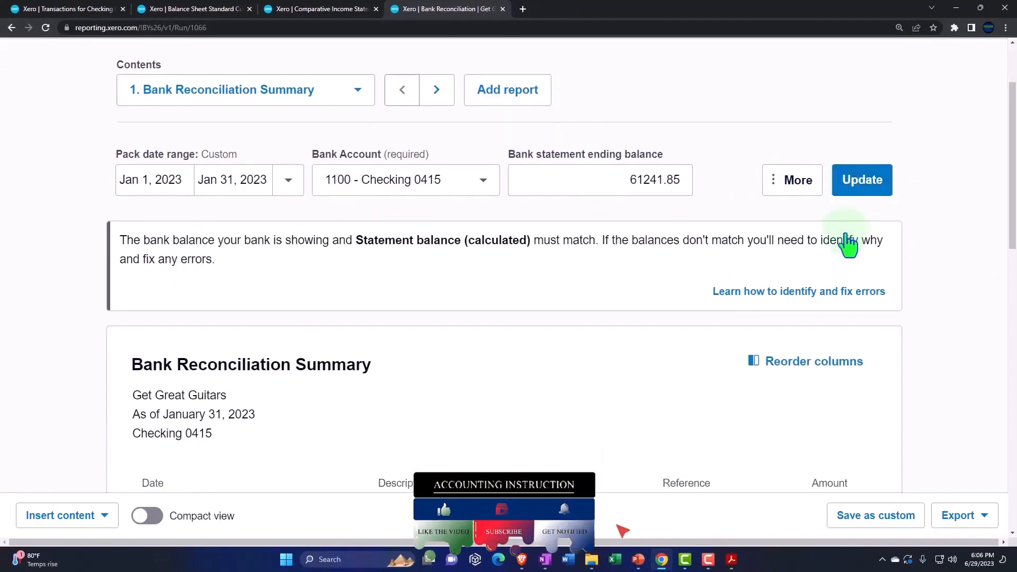
{"action": "scroll", "coordinate": [848, 241], "scroll_direction": "down", "scroll_amount": 2}
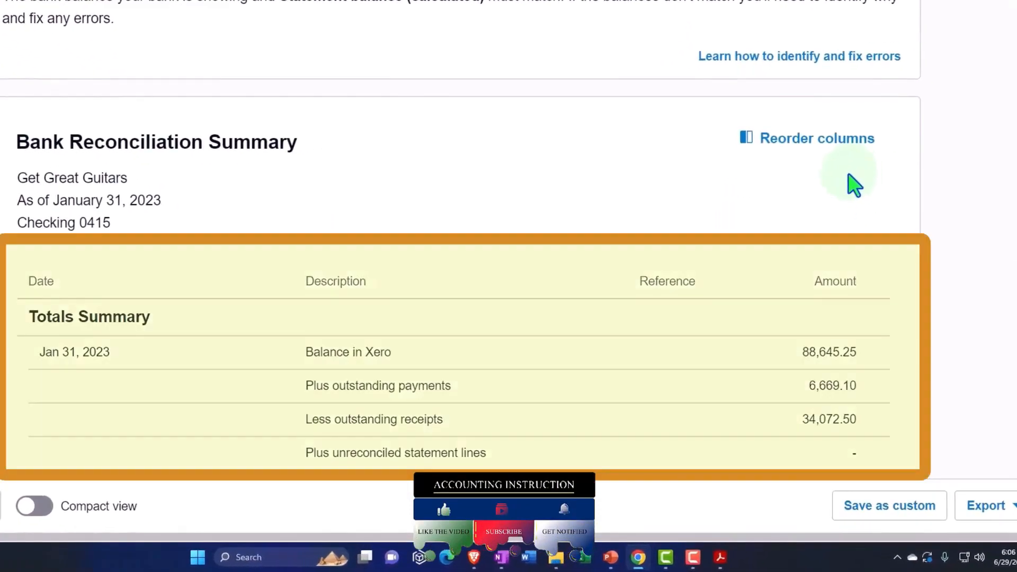
{"action": "scroll", "coordinate": [849, 176], "scroll_direction": "down", "scroll_amount": 1}
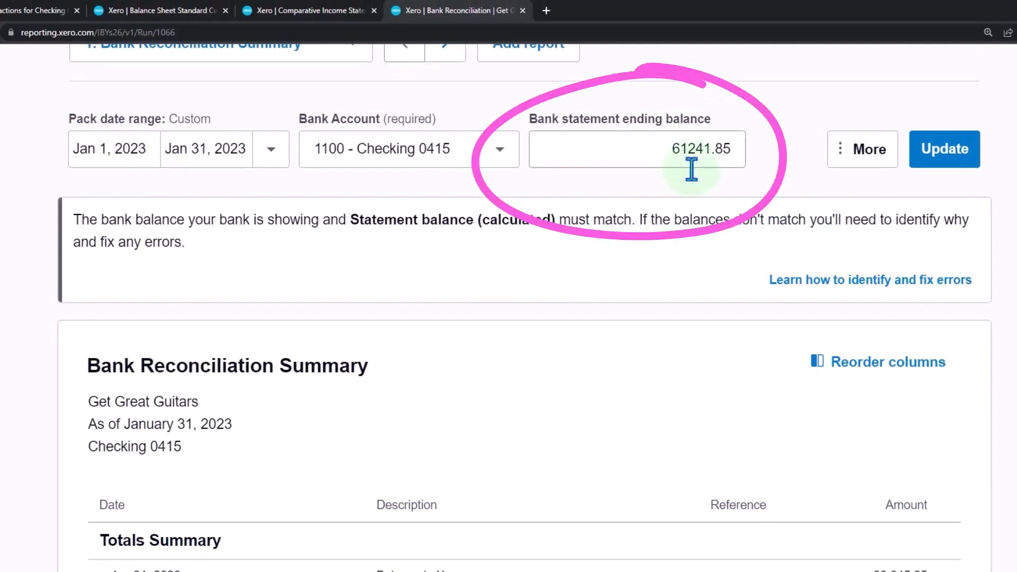
{"action": "scroll", "coordinate": [691, 169], "scroll_direction": "down", "scroll_amount": 4}
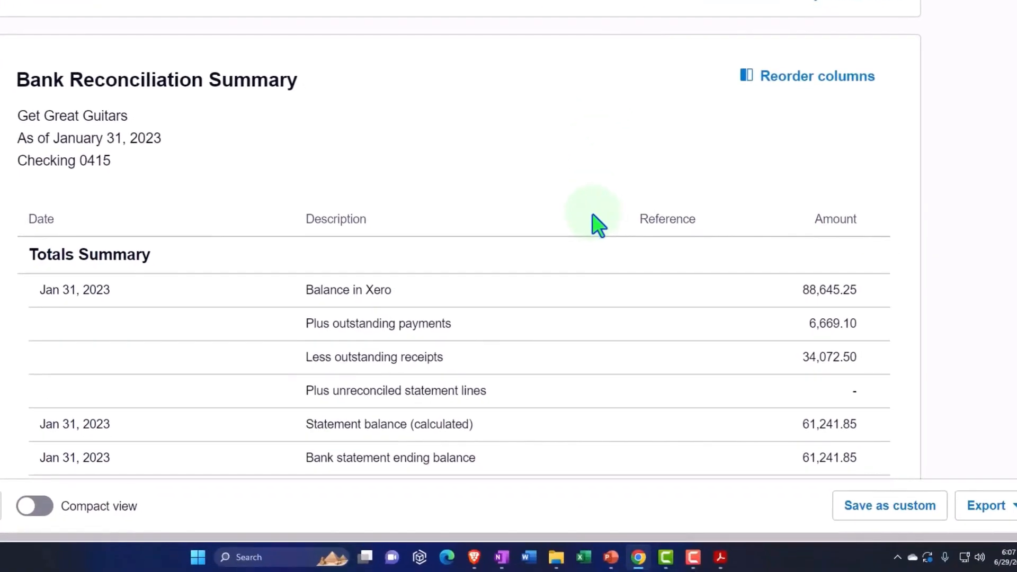
{"action": "scroll", "coordinate": [598, 225], "scroll_direction": "down", "scroll_amount": 1}
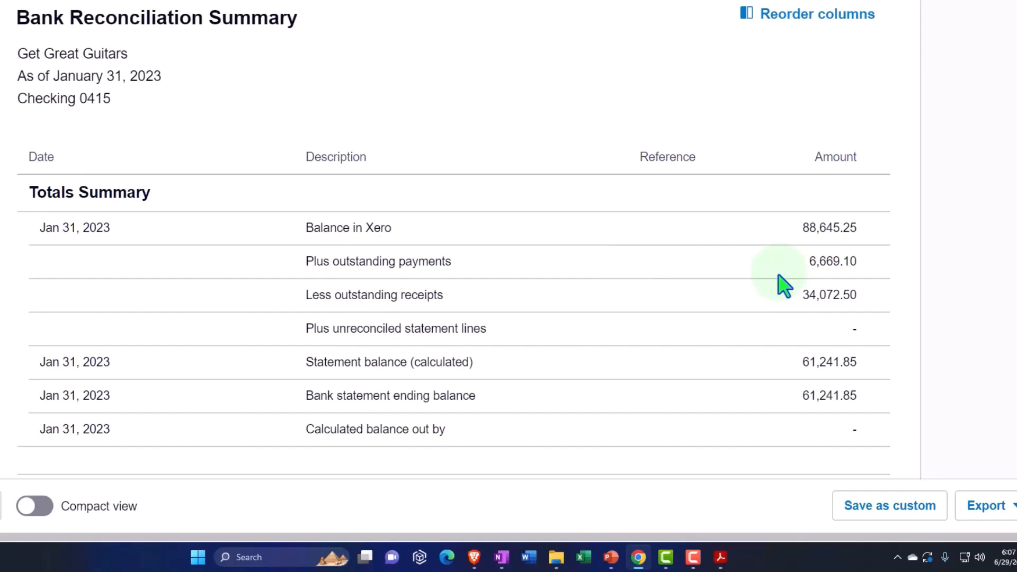
{"action": "scroll", "coordinate": [778, 320], "scroll_direction": "down", "scroll_amount": 1}
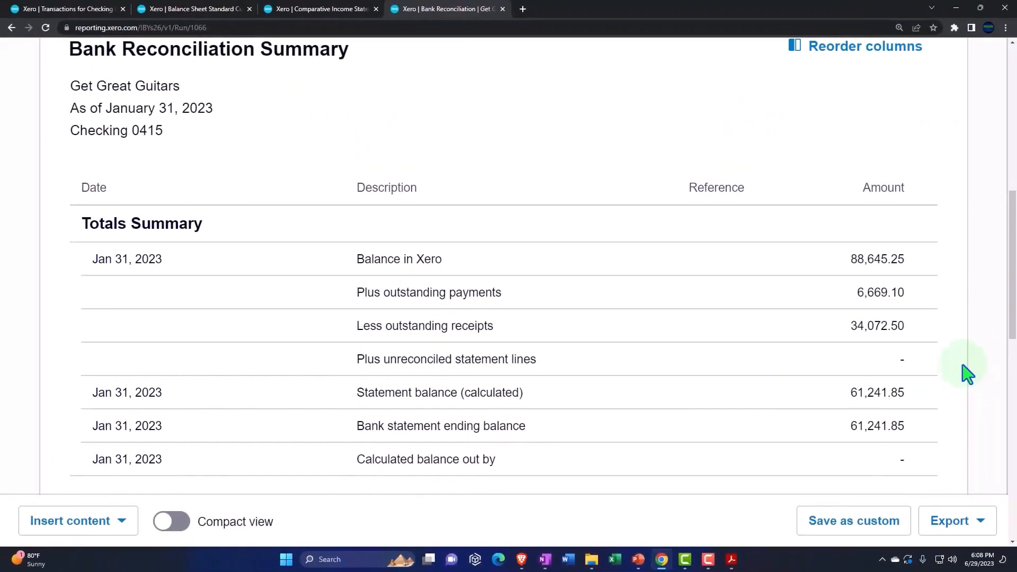
{"action": "left_click", "coordinate": [733, 560]}
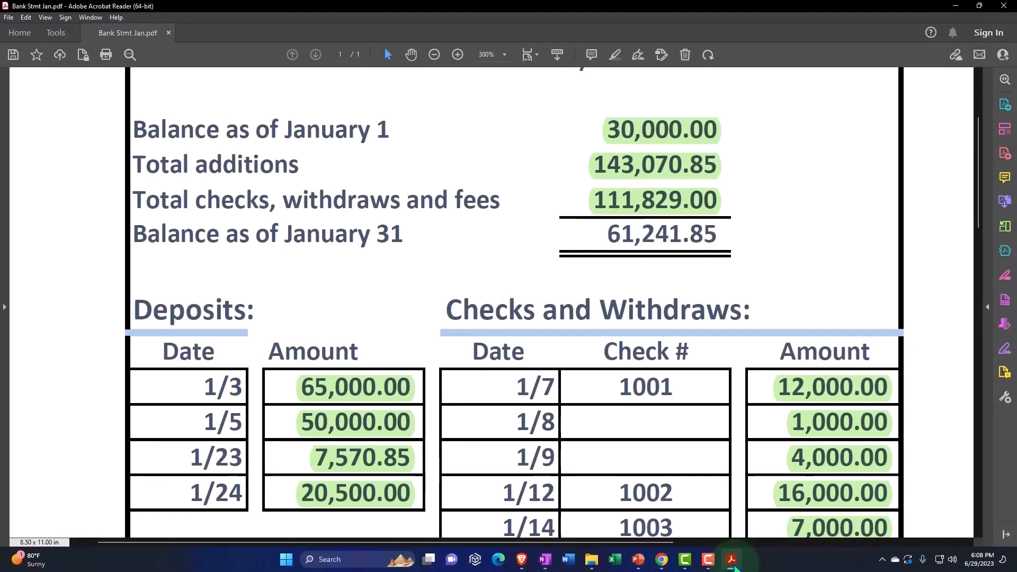
{"action": "scroll", "coordinate": [819, 377], "scroll_direction": "down", "scroll_amount": 2}
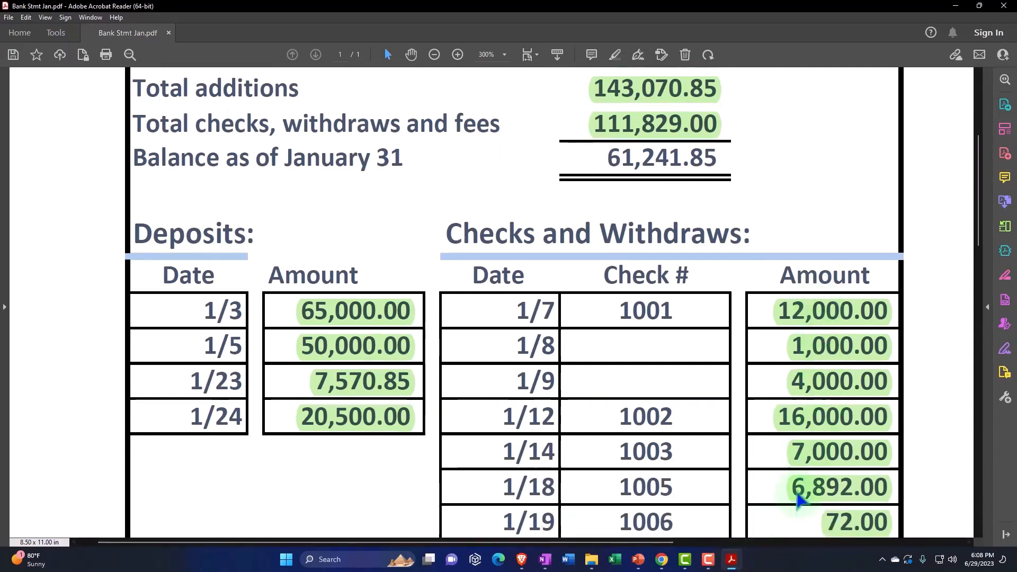
{"action": "left_click", "coordinate": [731, 565]}
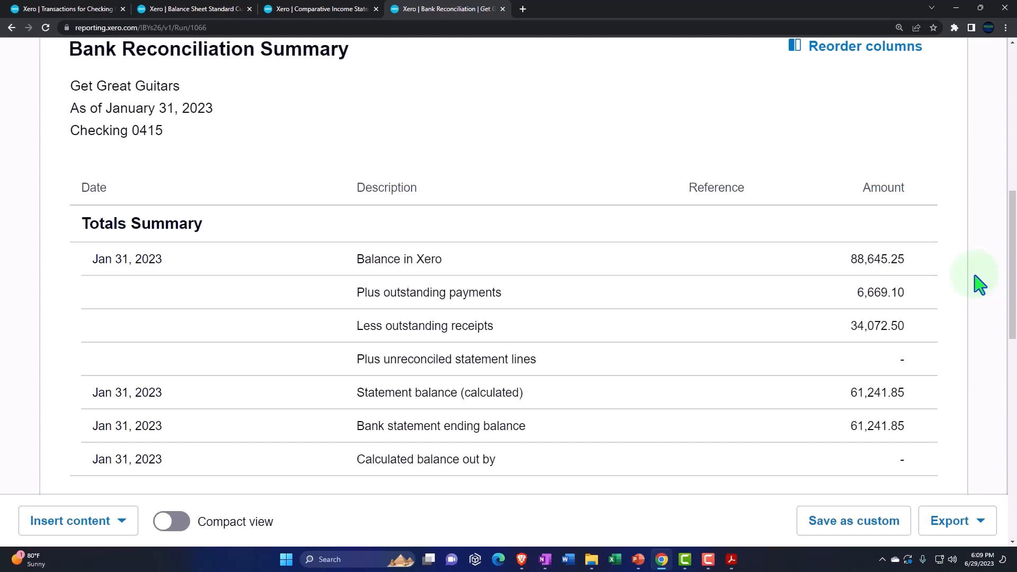
In the Balance Sheet Standard Custom report, set a custom date of Jan 31, 2023 and update the report.
{"action": "left_click", "coordinate": [212, 16]}
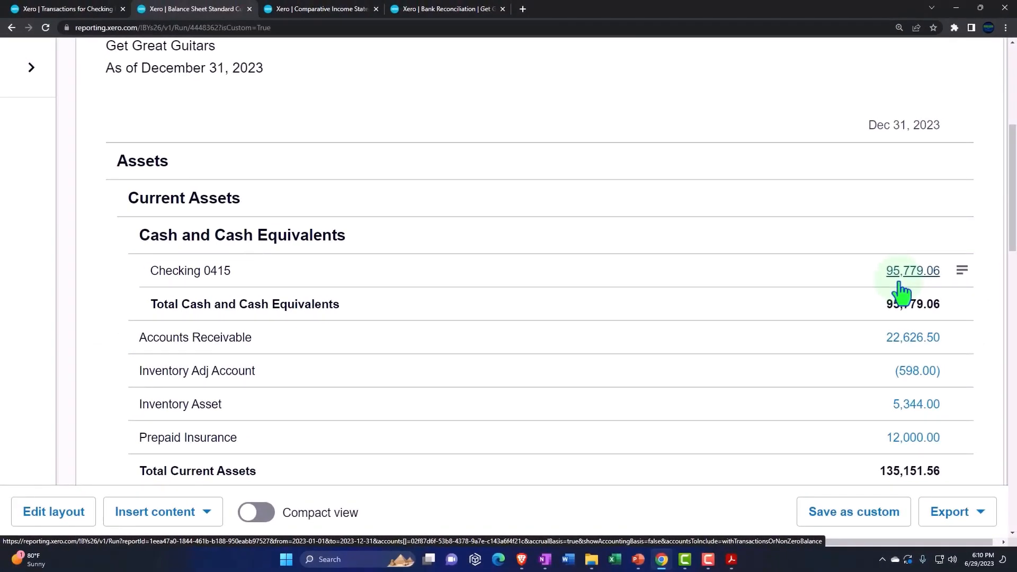
{"action": "scroll", "coordinate": [900, 290], "scroll_direction": "up", "scroll_amount": 5}
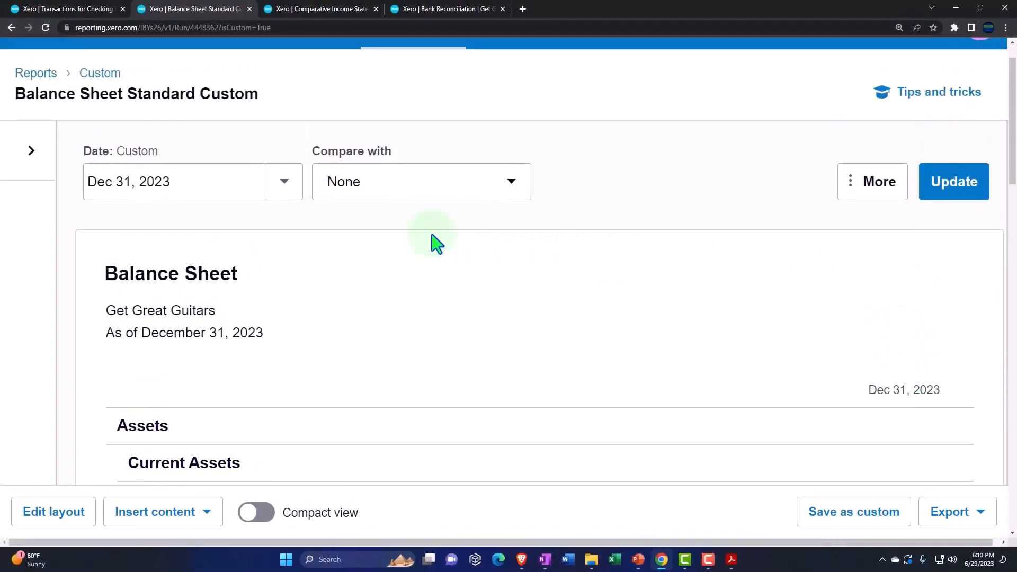
{"action": "left_click", "coordinate": [283, 193]}
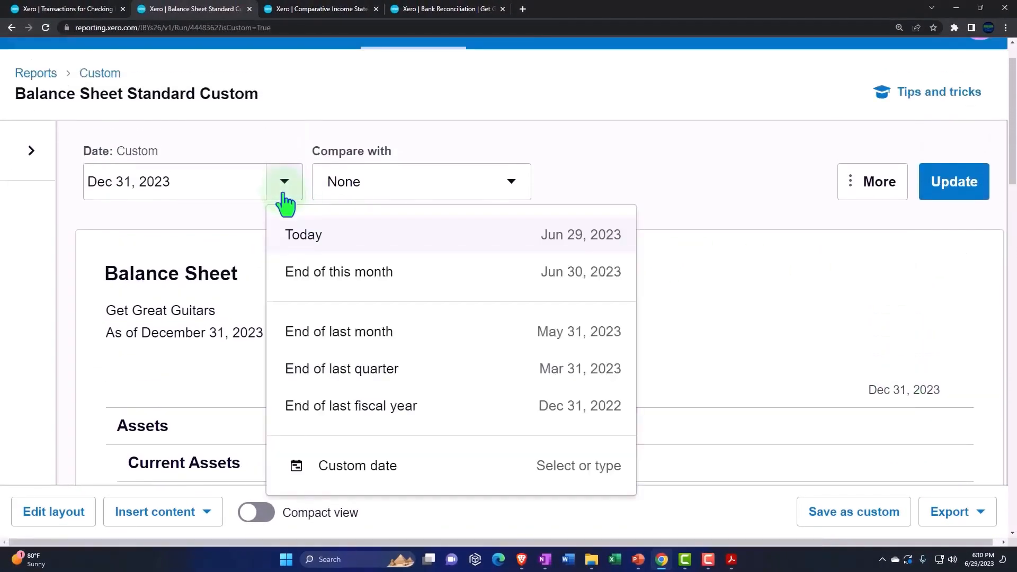
{"action": "left_click", "coordinate": [356, 465]}
{"action": "left_click", "coordinate": [227, 241]}
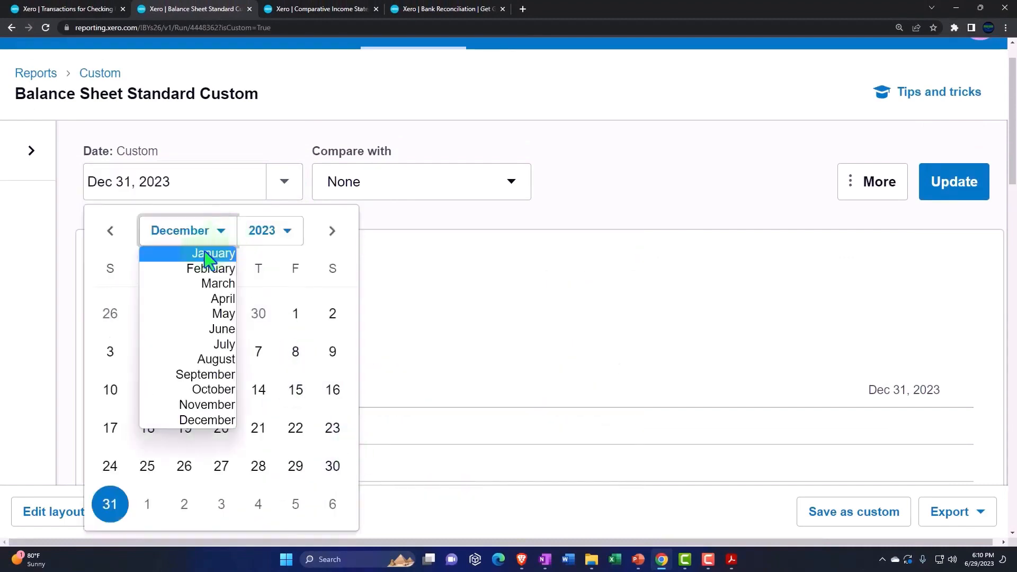
{"action": "left_click", "coordinate": [211, 254]}
{"action": "left_click", "coordinate": [187, 465]}
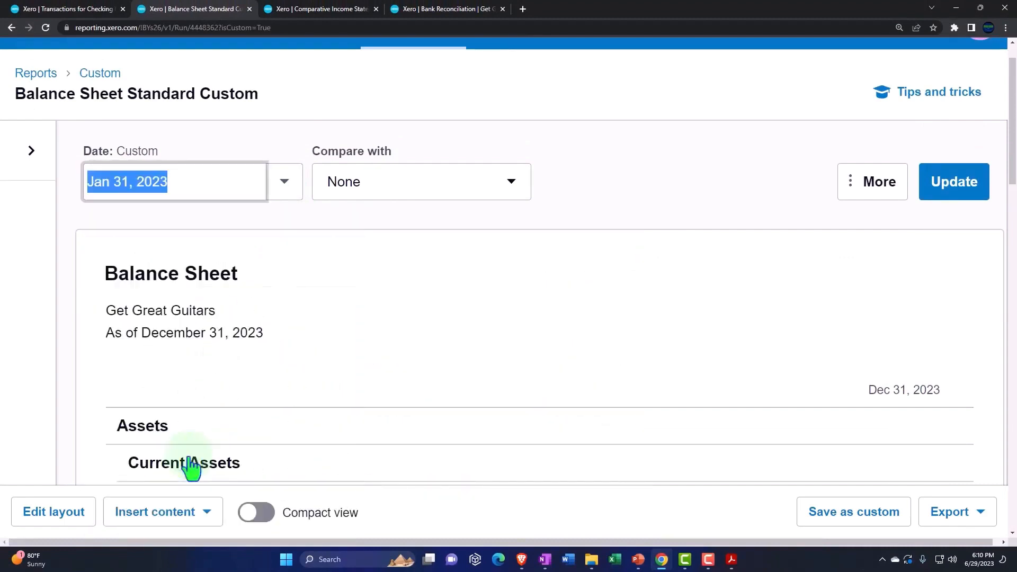
{"action": "left_click", "coordinate": [959, 195]}
Compare the checking account balance under Cash and Cash Equivalents in the Balance Sheet with the January bank statement PDF.
{"action": "scroll", "coordinate": [868, 294], "scroll_direction": "down", "scroll_amount": 5}
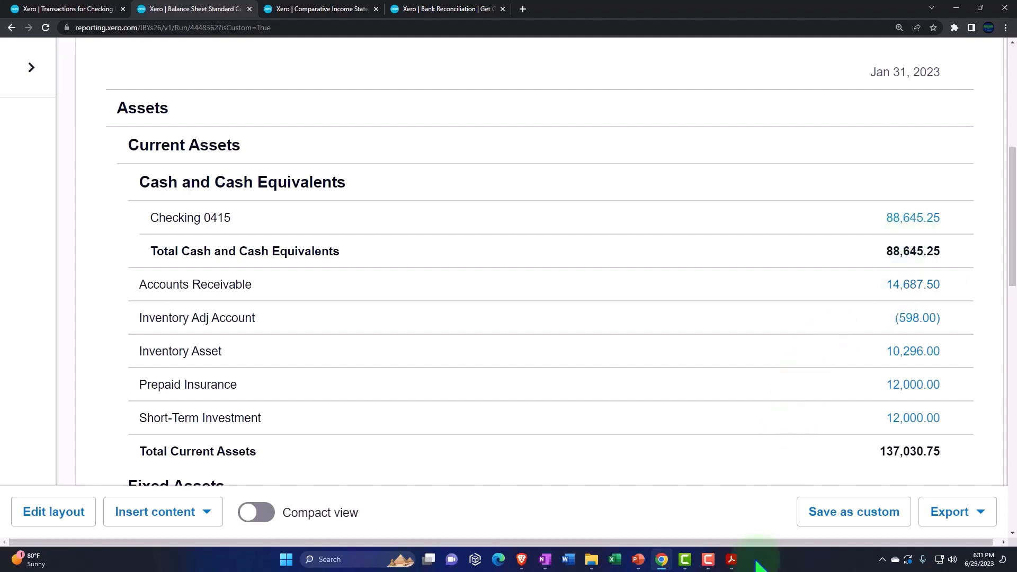
{"action": "left_click", "coordinate": [732, 559]}
{"action": "scroll", "coordinate": [661, 423], "scroll_direction": "down", "scroll_amount": 2}
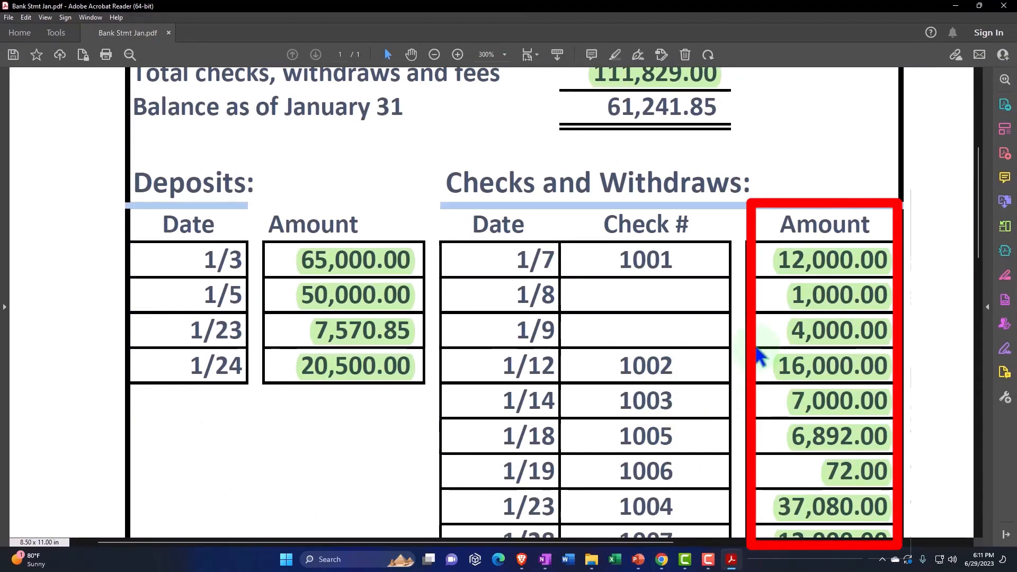
{"action": "left_click", "coordinate": [732, 557]}
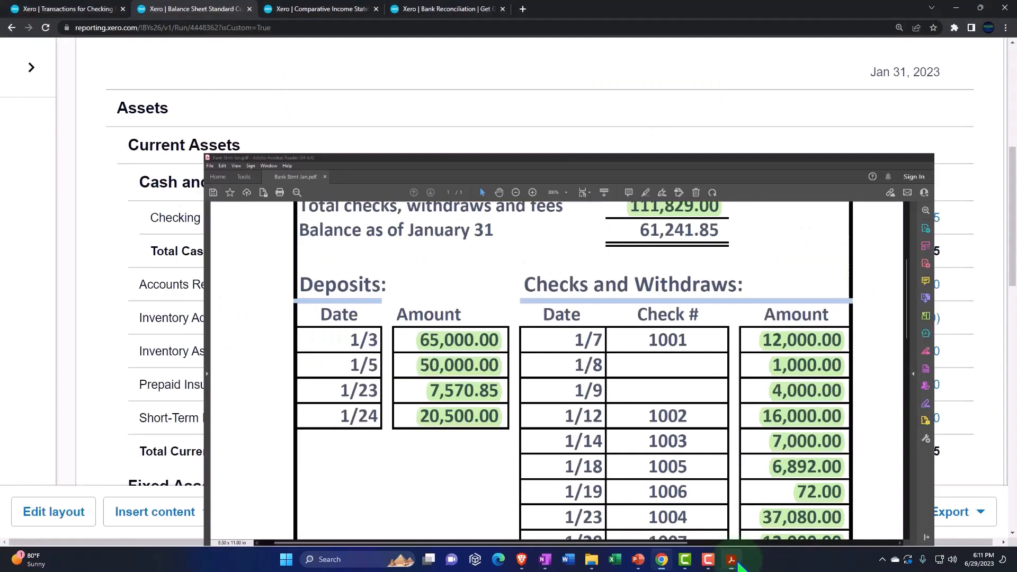
{"action": "scroll", "coordinate": [687, 400], "scroll_direction": "up", "scroll_amount": 3}
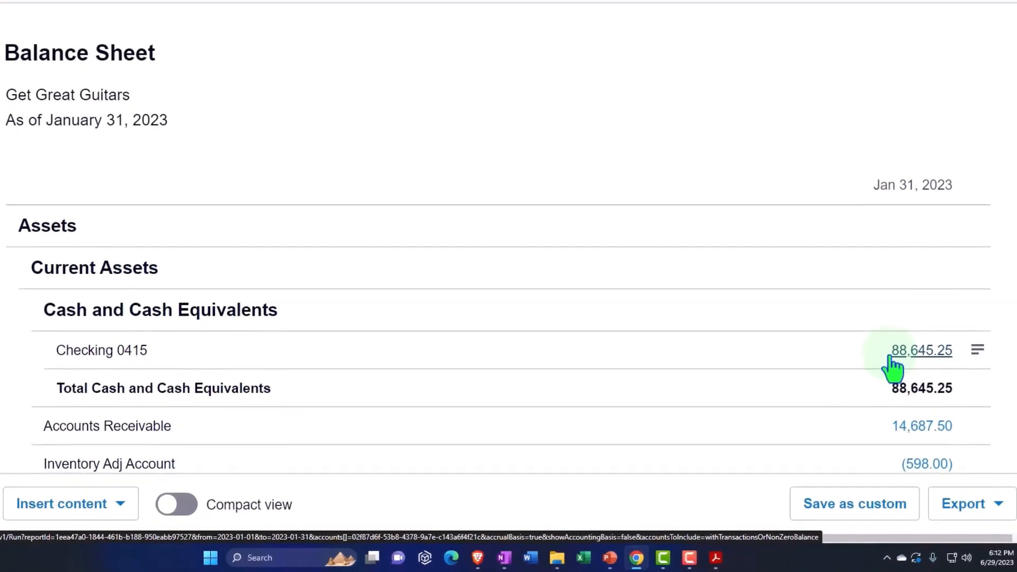
Compare the checking account balance in the Balance Sheet with the Balance in Xero line of the Bank Reconciliation Summary.
{"action": "scroll", "coordinate": [893, 366], "scroll_direction": "down", "scroll_amount": 1}
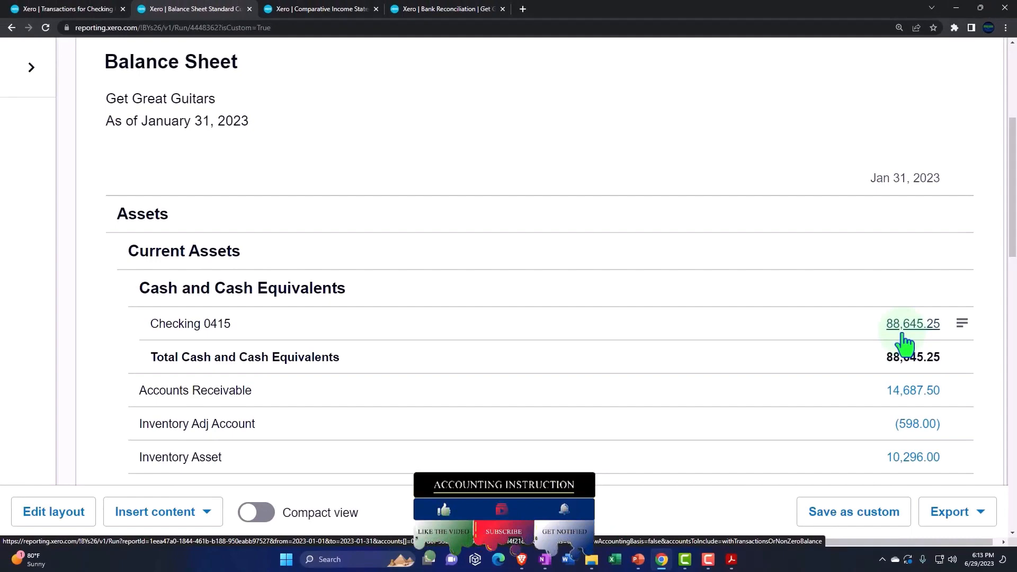
{"action": "left_click", "coordinate": [430, 9]}
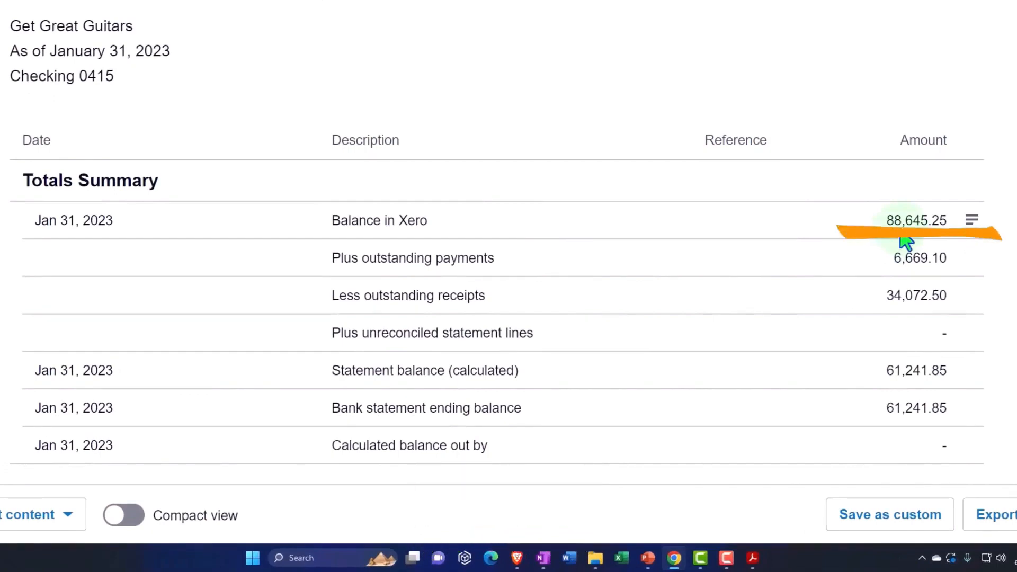
{"action": "left_click", "coordinate": [198, 9]}
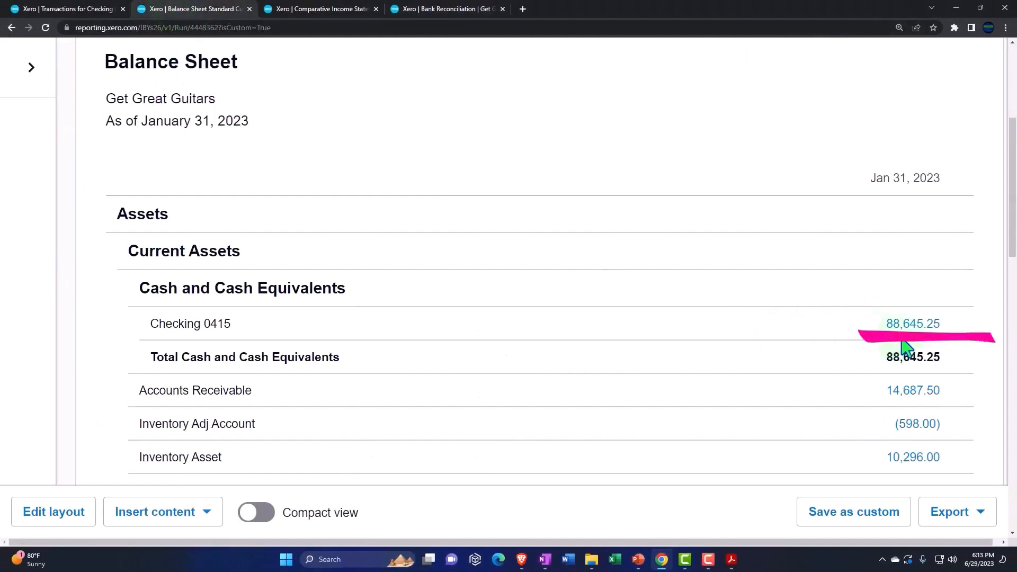
Compare the bank statement ending balance in the Bank Reconciliation Summary with the January 31 balance in Bank Stmt Jan.pdf.
{"action": "left_click", "coordinate": [443, 15]}
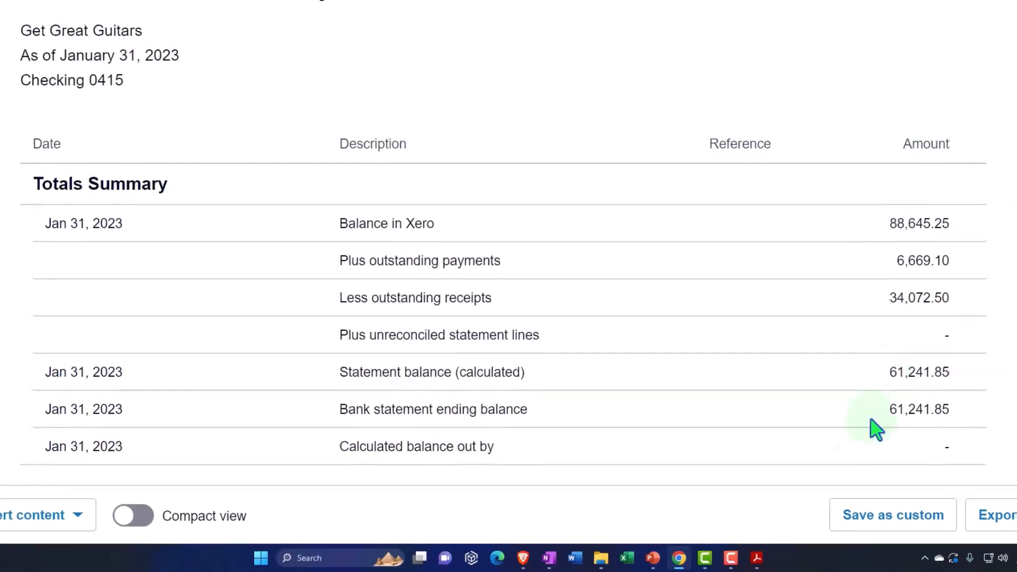
{"action": "left_click", "coordinate": [758, 558]}
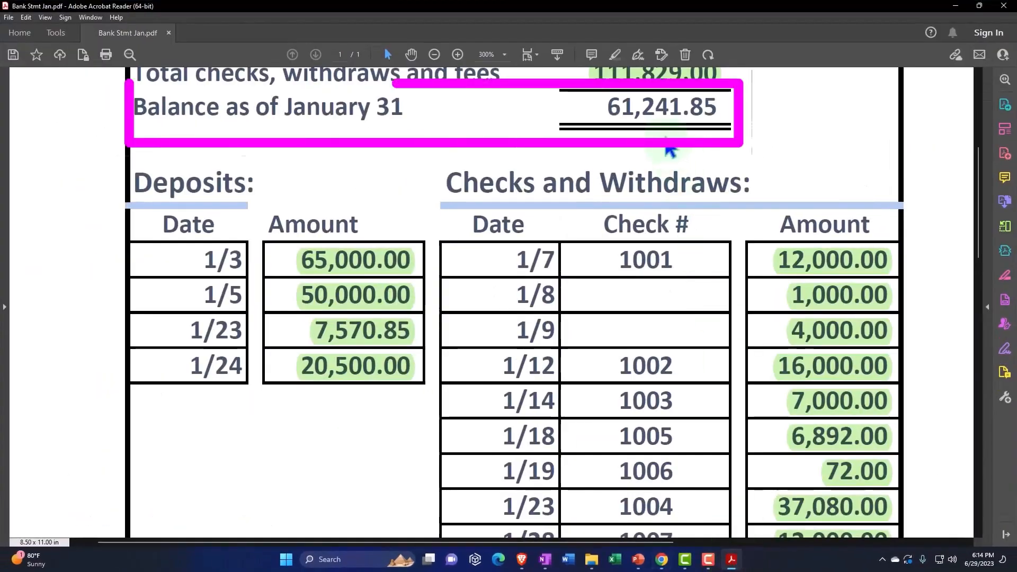
{"action": "left_click", "coordinate": [733, 561]}
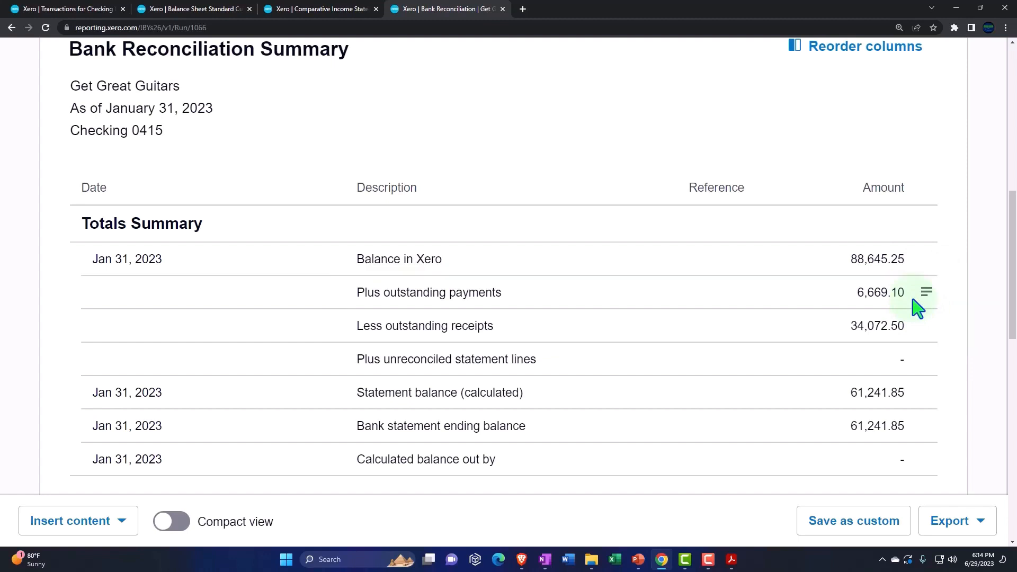
Examine the entries under Plus Outstanding Payments in the Bank Reconciliation Summary and trace their total to the Totals Summary.
{"action": "scroll", "coordinate": [917, 307], "scroll_direction": "down", "scroll_amount": 6}
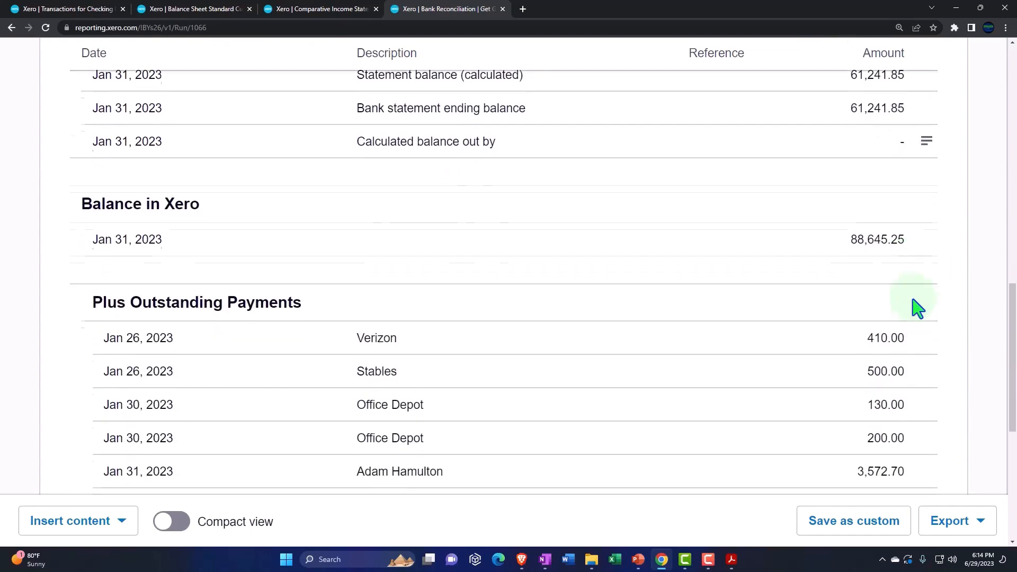
{"action": "scroll", "coordinate": [916, 305], "scroll_direction": "down", "scroll_amount": 2}
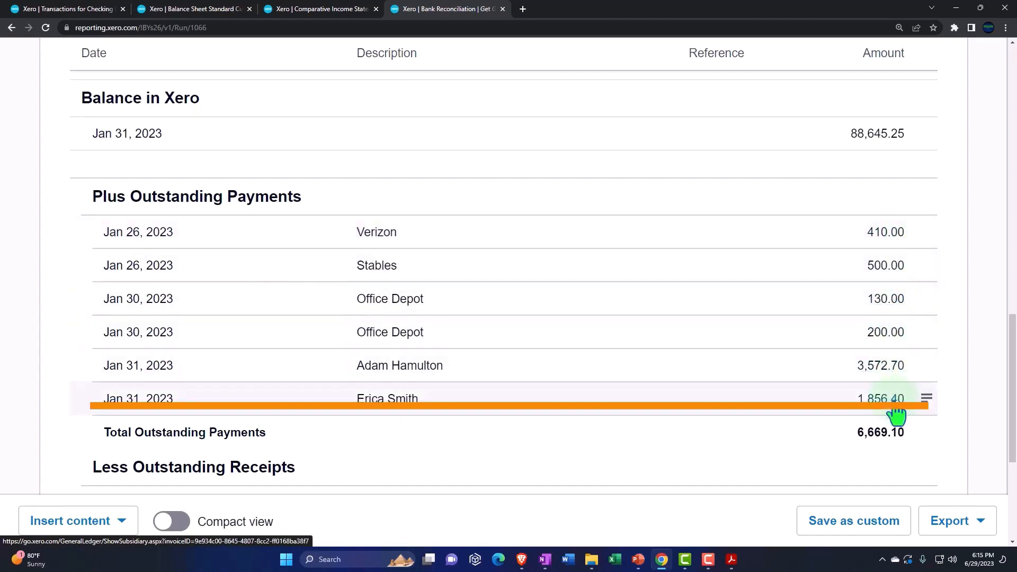
{"action": "scroll", "coordinate": [897, 415], "scroll_direction": "up", "scroll_amount": 5}
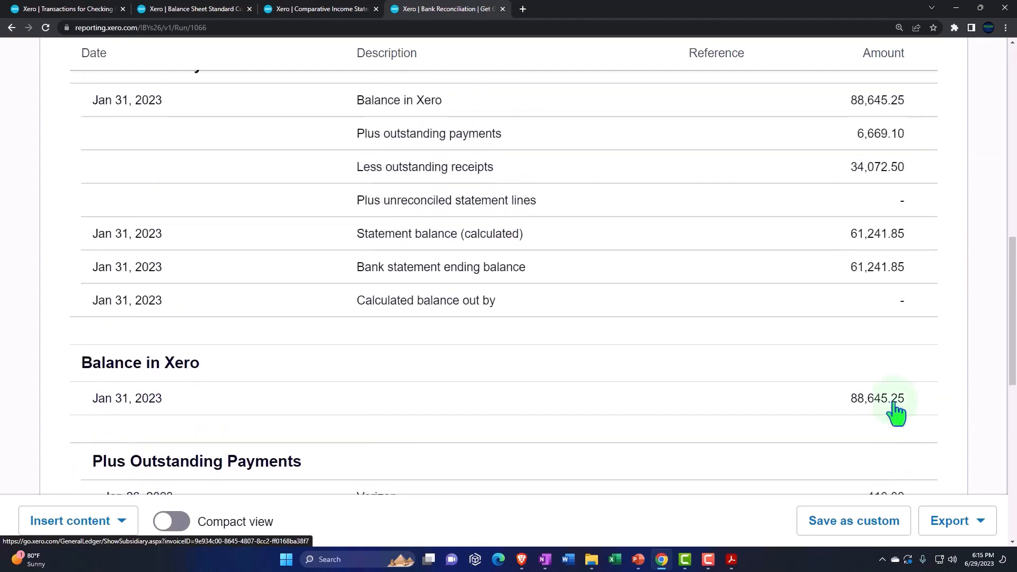
{"action": "scroll", "coordinate": [891, 391], "scroll_direction": "up", "scroll_amount": 1}
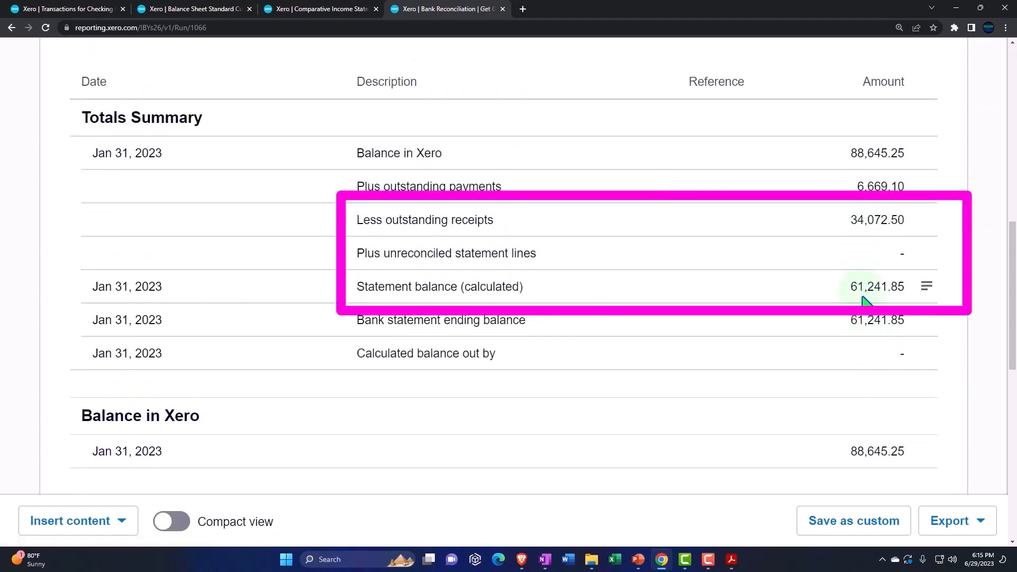
Review the outstanding payments and the bank transfer under Less Outstanding Receipts, and relate both totals to the calculated statement balance.
{"action": "scroll", "coordinate": [866, 304], "scroll_direction": "down", "scroll_amount": 7}
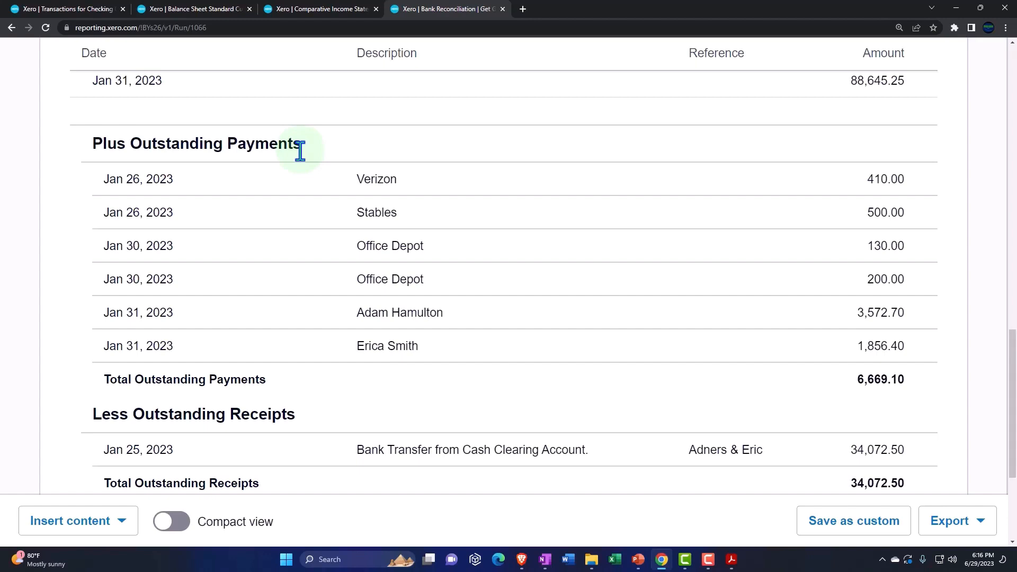
{"action": "scroll", "coordinate": [652, 320], "scroll_direction": "up", "scroll_amount": 6}
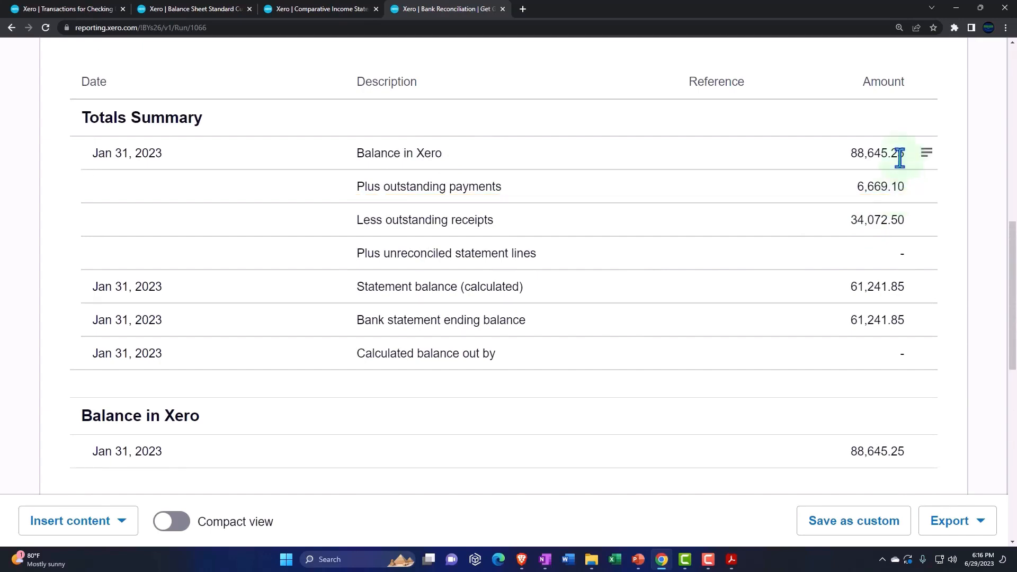
{"action": "scroll", "coordinate": [921, 257], "scroll_direction": "down", "scroll_amount": 10}
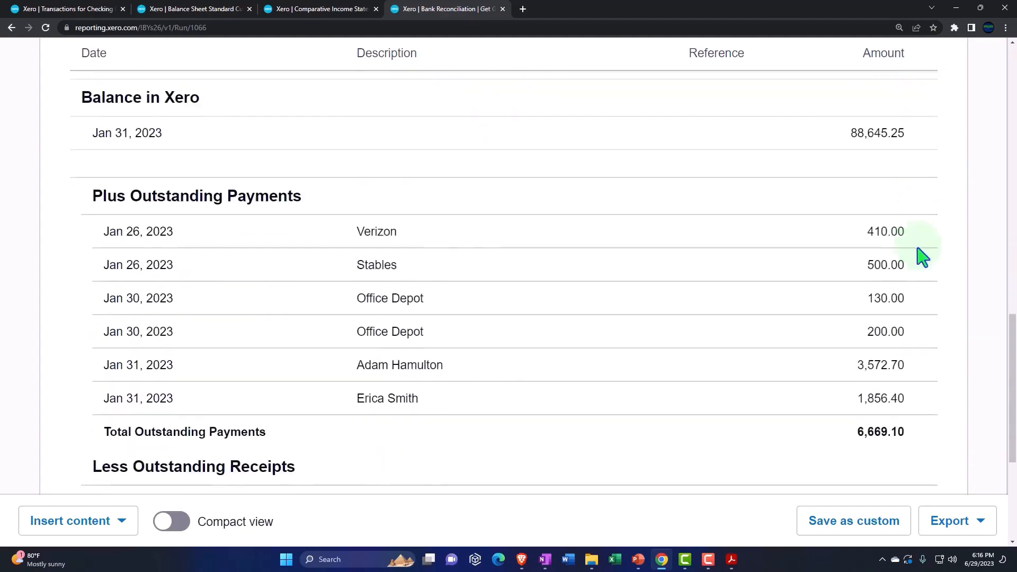
{"action": "scroll", "coordinate": [921, 256], "scroll_direction": "down", "scroll_amount": 2}
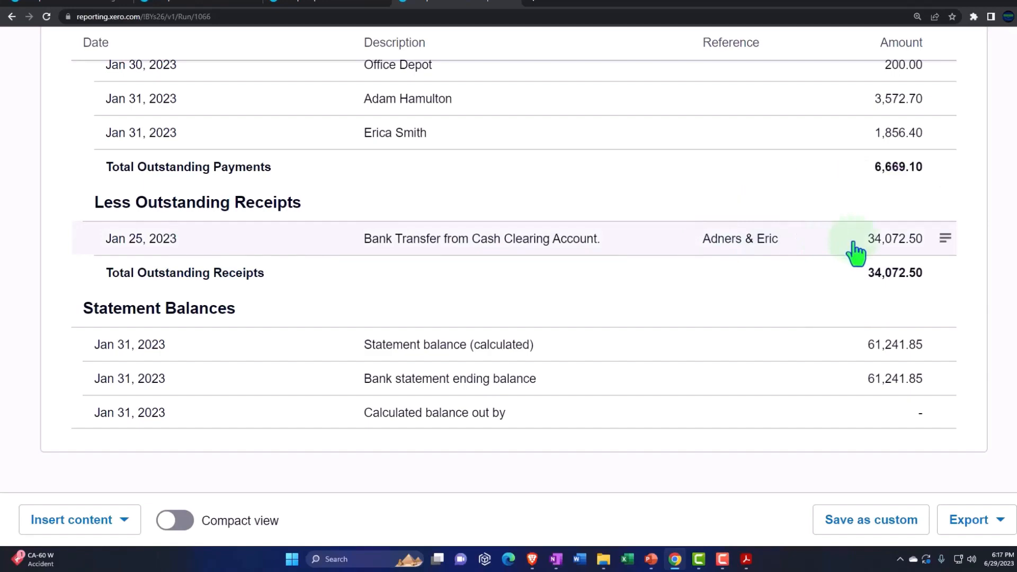
{"action": "scroll", "coordinate": [856, 253], "scroll_direction": "up", "scroll_amount": 10}
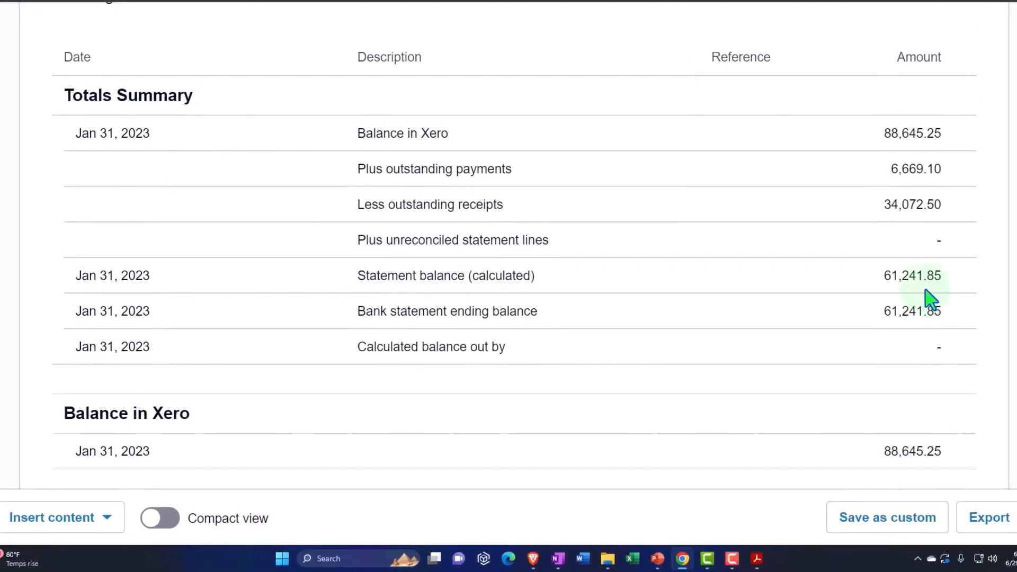
Compare the calculated and bank statement ending balances in the Totals Summary, and recheck the outstanding payments detail.
{"action": "mouse_move", "coordinate": [952, 186]}
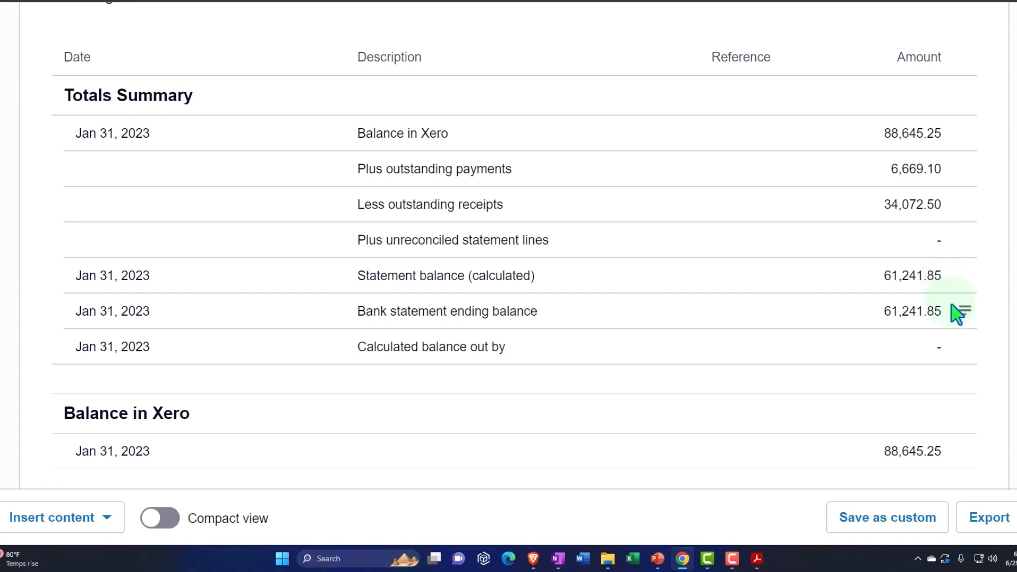
{"action": "left_click_drag", "start_coordinate": [958, 314], "coordinate": [959, 314]}
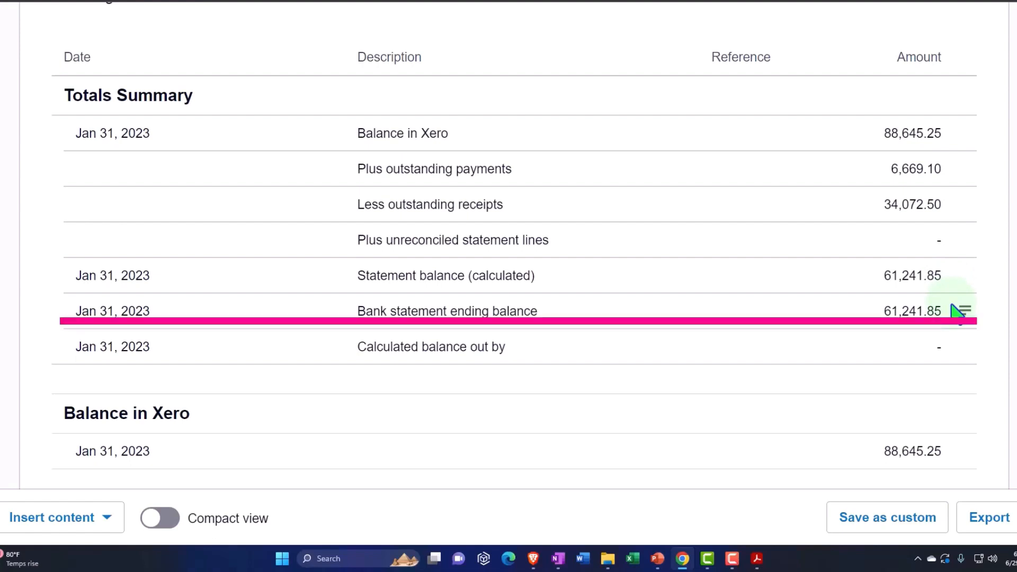
{"action": "left_click_drag", "start_coordinate": [953, 308], "coordinate": [953, 310]}
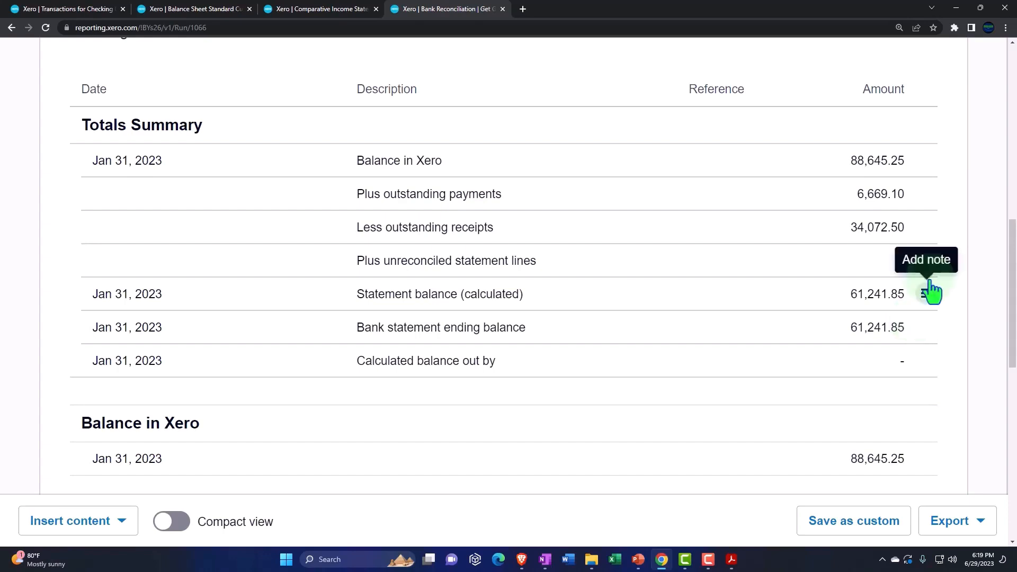
{"action": "scroll", "coordinate": [831, 366], "scroll_direction": "down", "scroll_amount": 5}
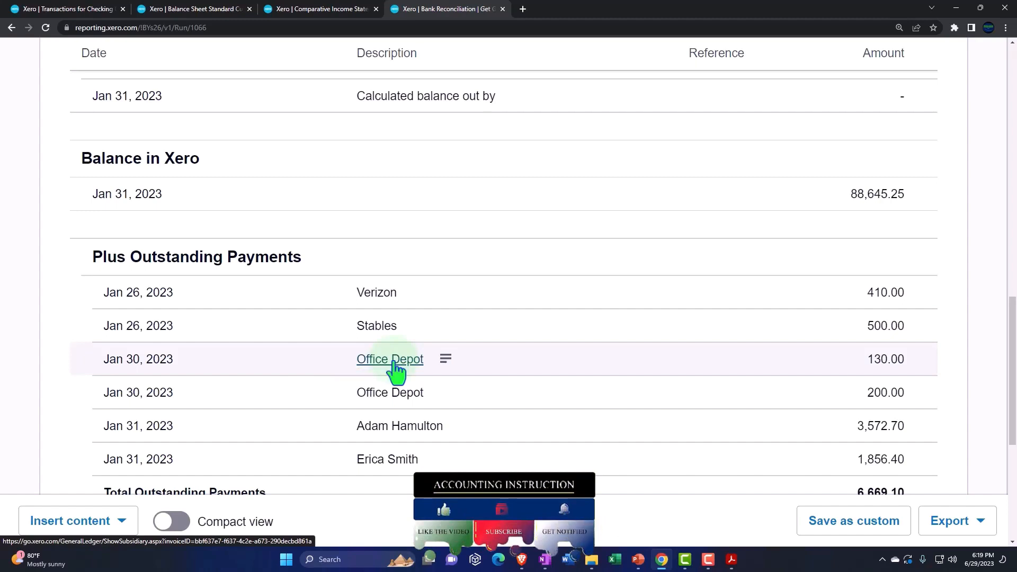
{"action": "scroll", "coordinate": [396, 370], "scroll_direction": "up", "scroll_amount": 7}
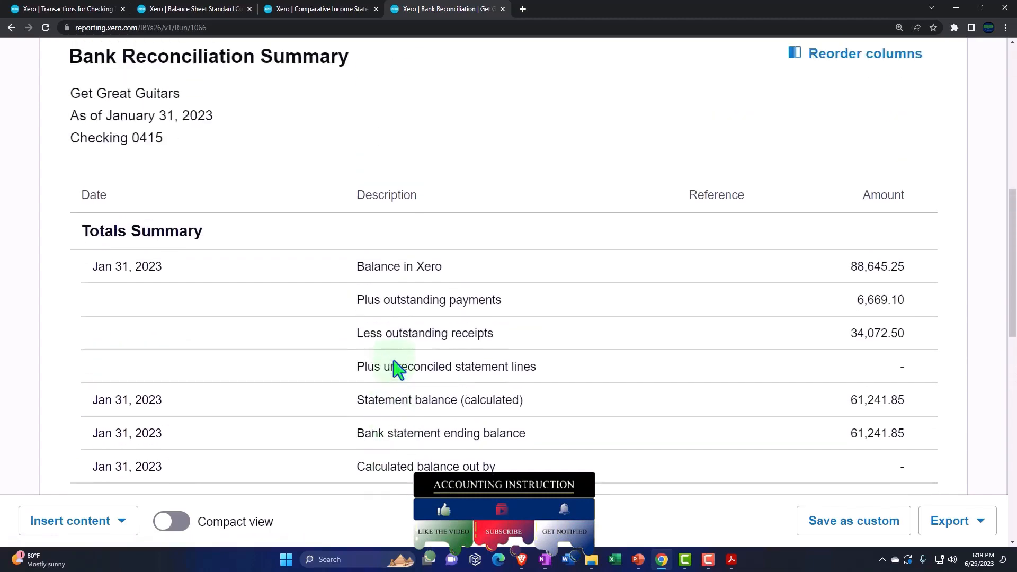
{"action": "mouse_move", "coordinate": [396, 369]}
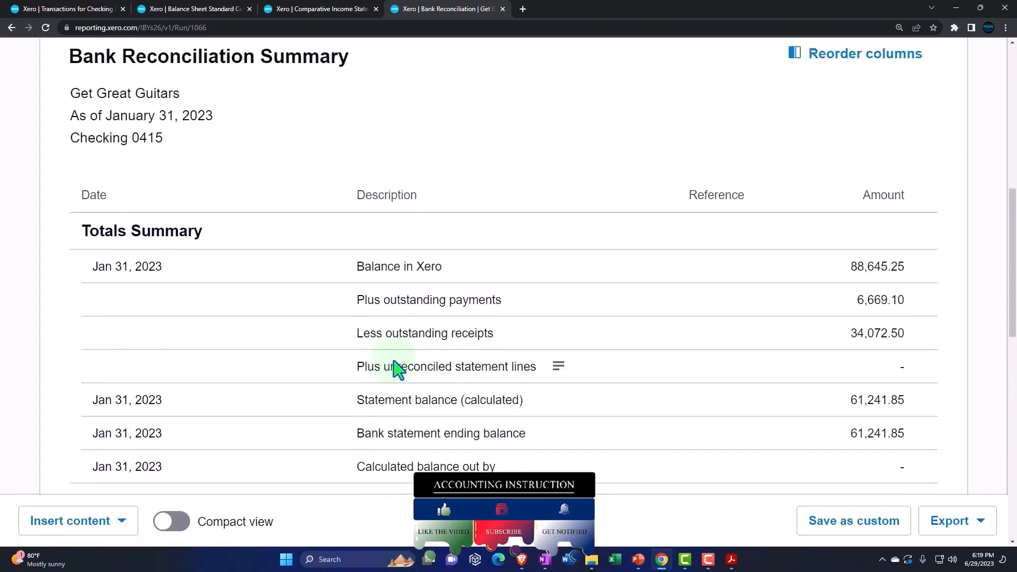